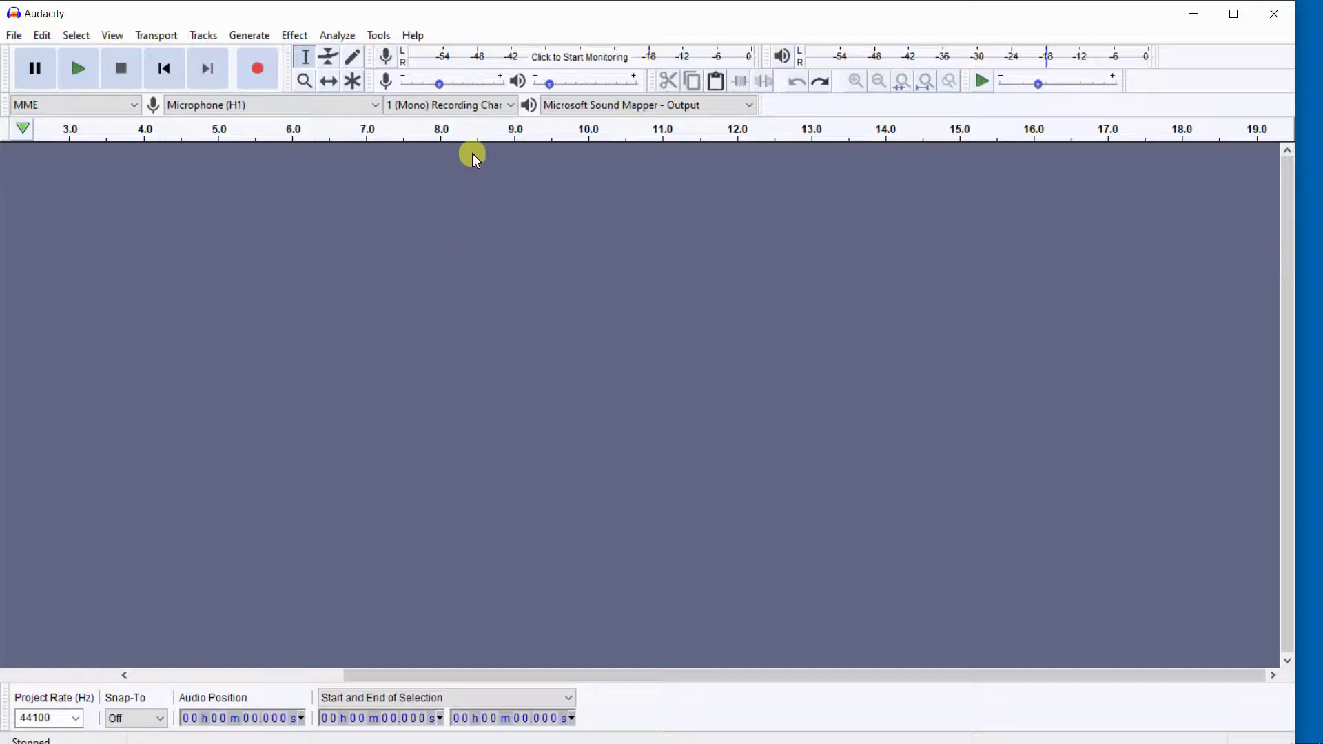
# Step: Show Help > About Audacity to check that version 2.3.2 is installed
pyautogui.click(413, 36)
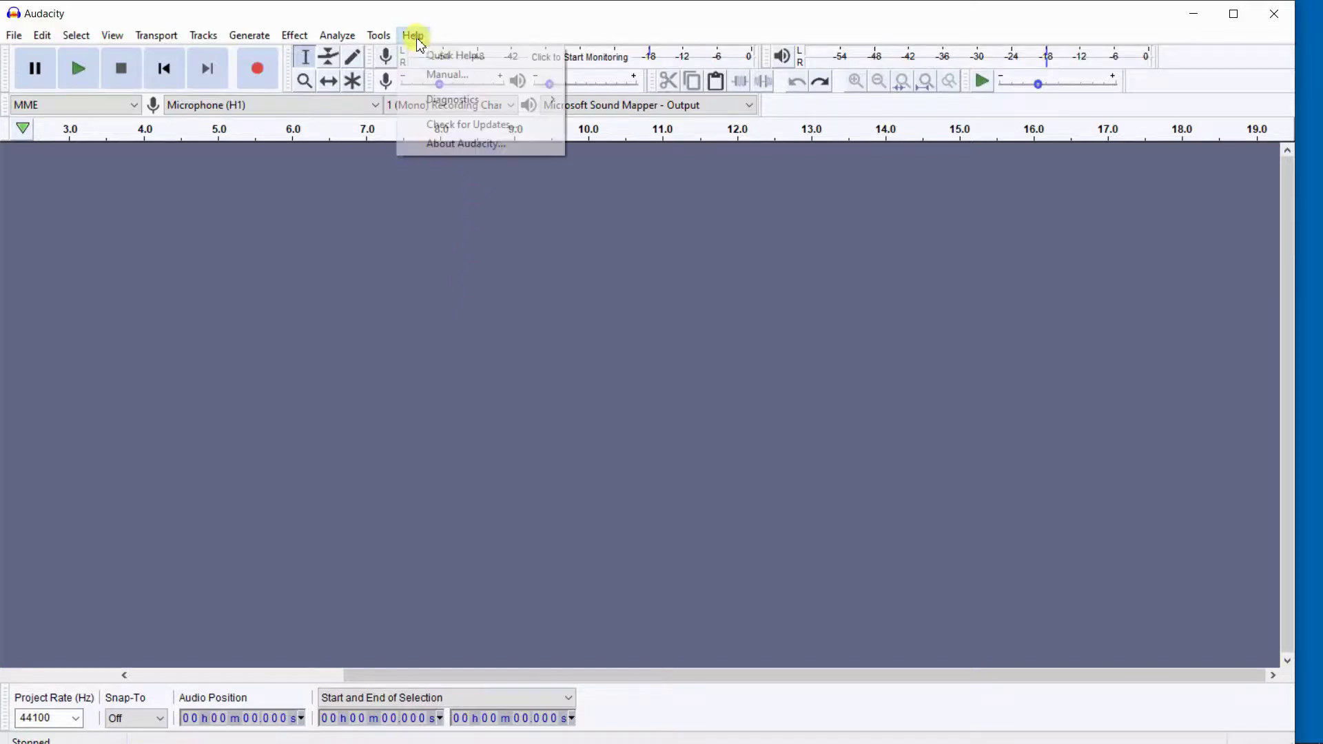
pyautogui.click(456, 145)
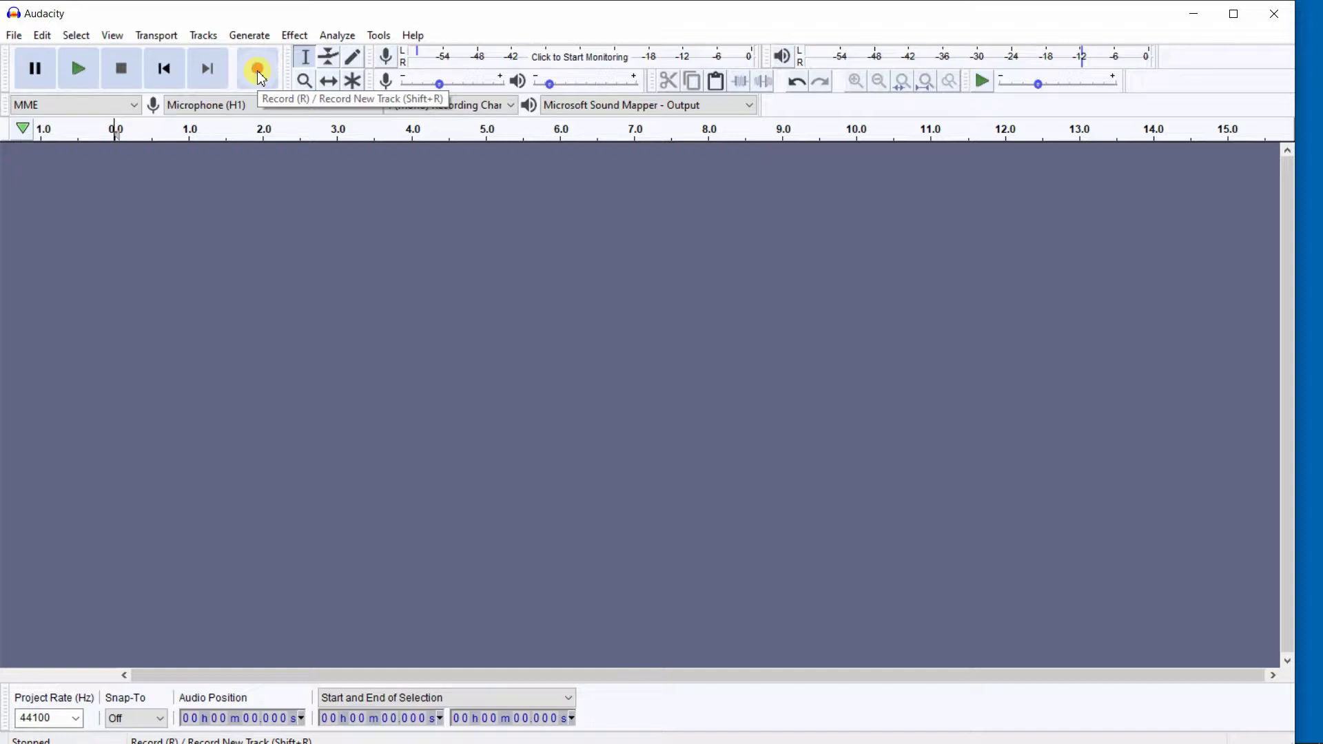
# Step: Record the spoken count into a new track and drag its lower edge down to enlarge it
pyautogui.click(259, 72)
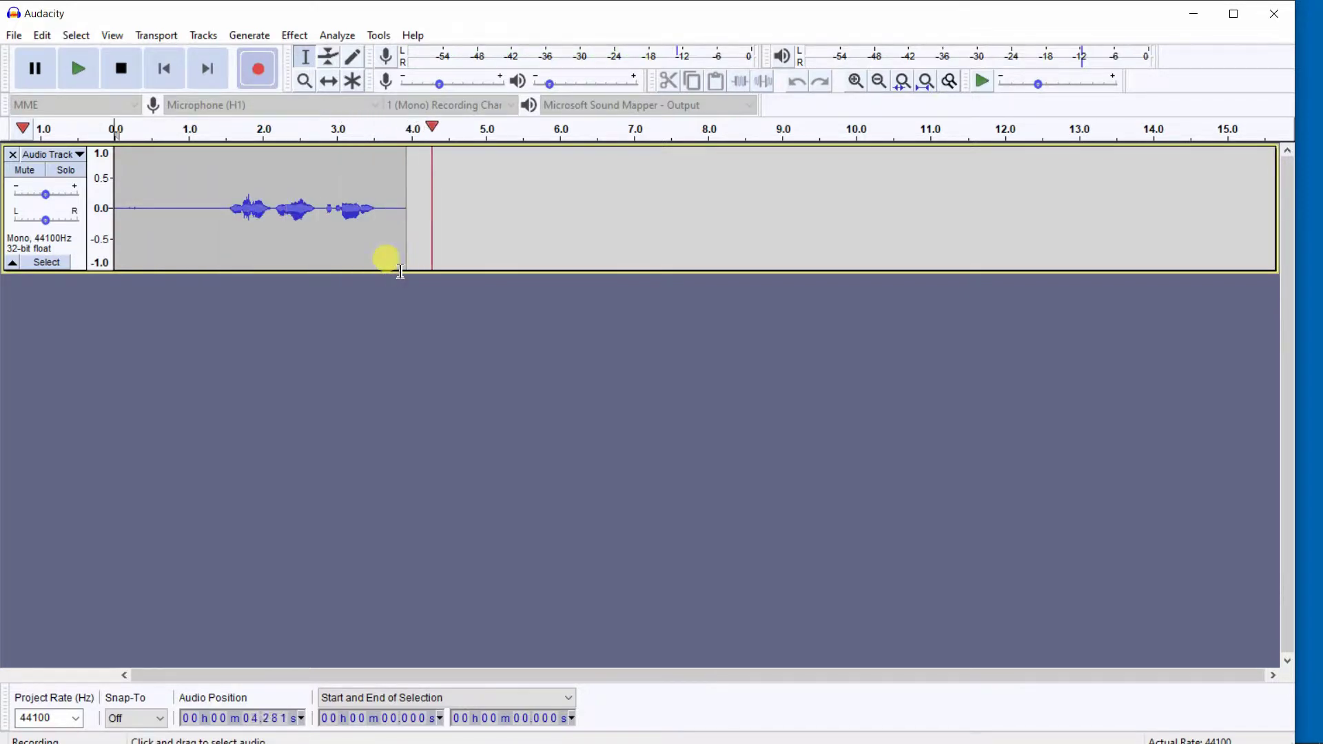
pyautogui.click(399, 270)
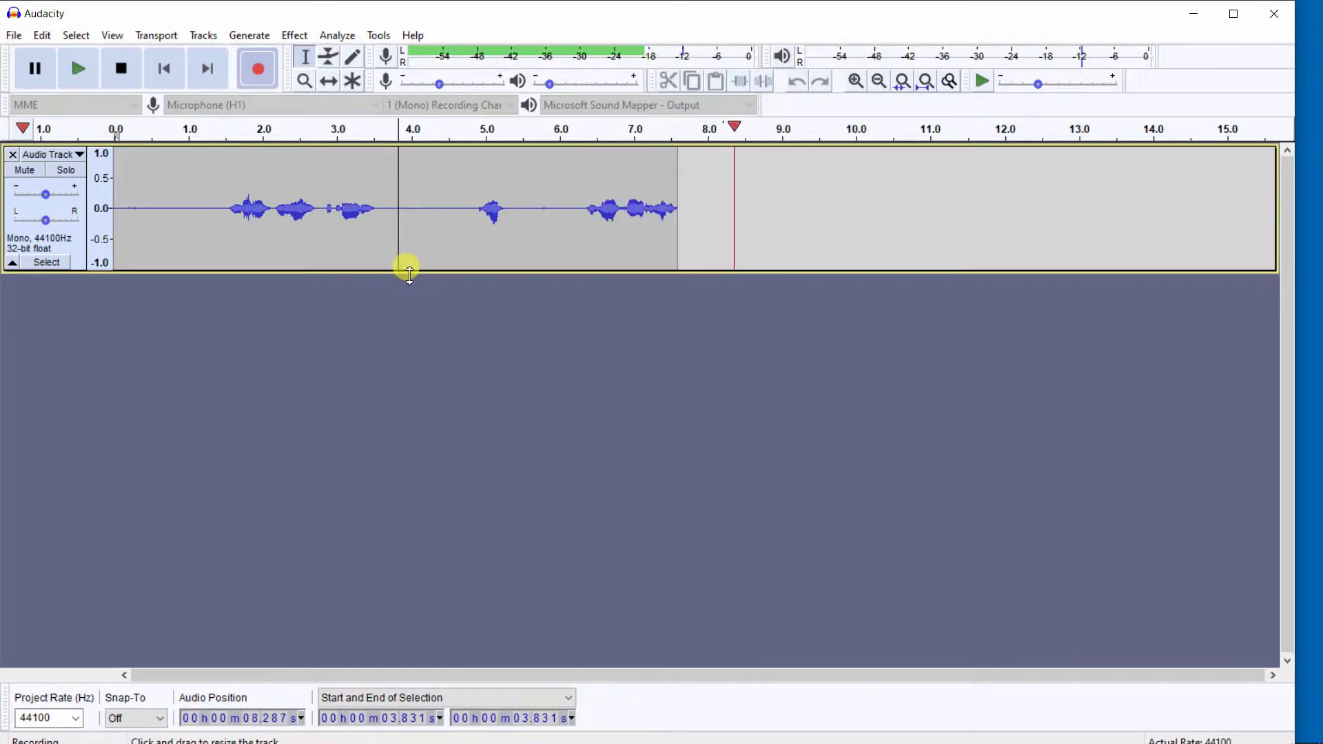
pyautogui.moveTo(405, 270); pyautogui.dragTo(422, 665)
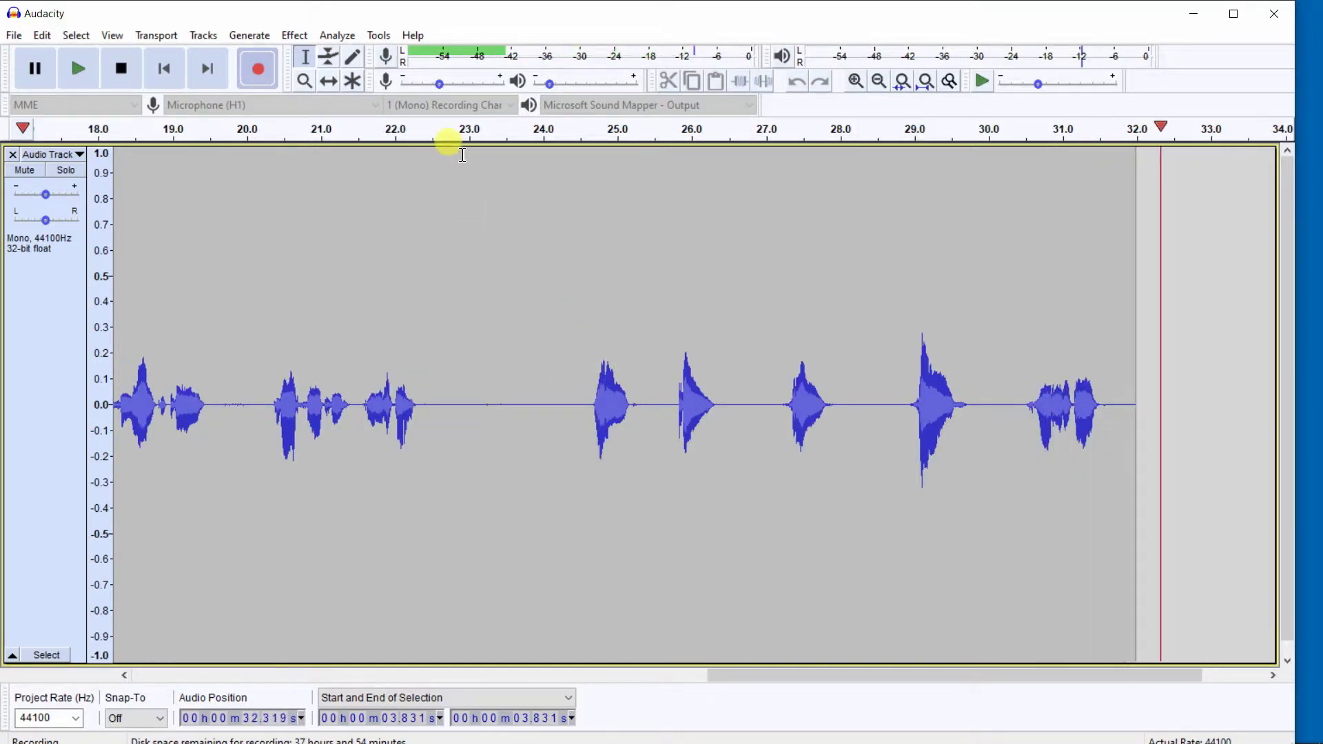
# Step: Stop recording, replay the take from 24.218 s, and place the cursor at 28.444 s
pyautogui.click(130, 71)
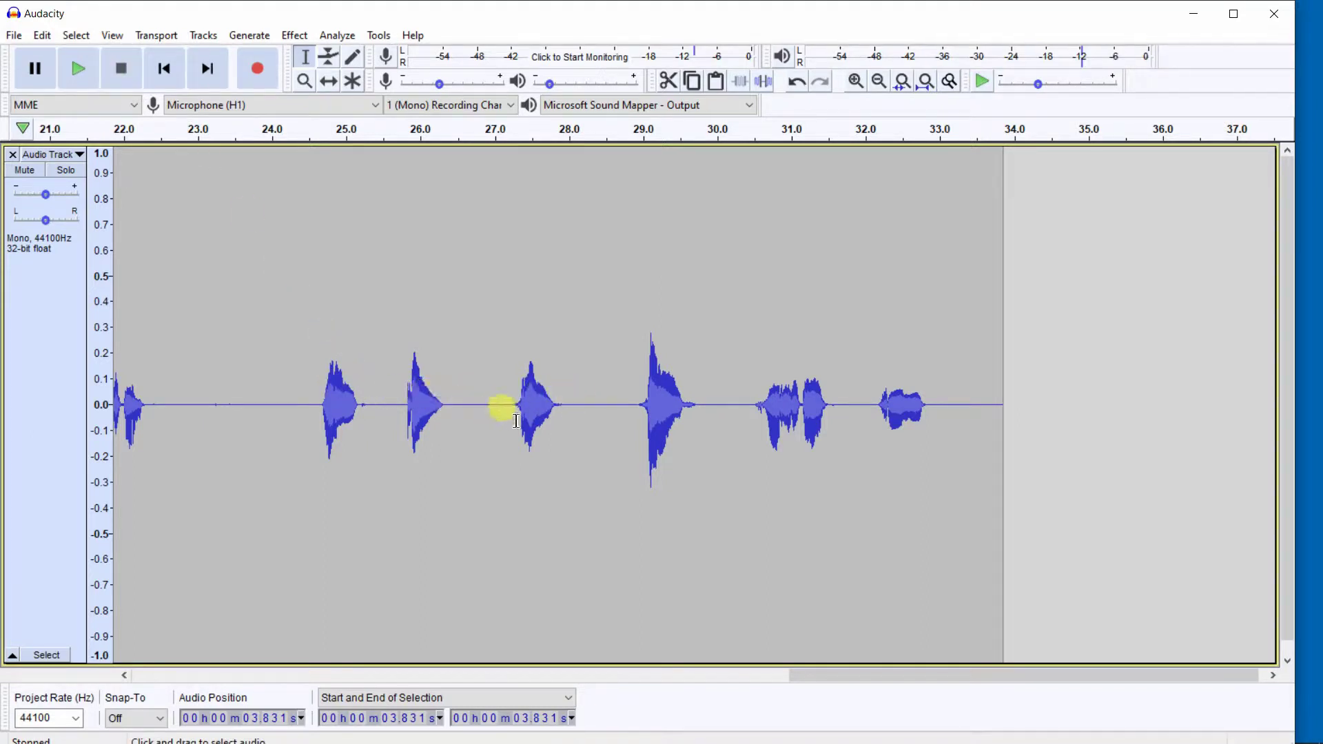
pyautogui.click(288, 387)
pyautogui.click(77, 72)
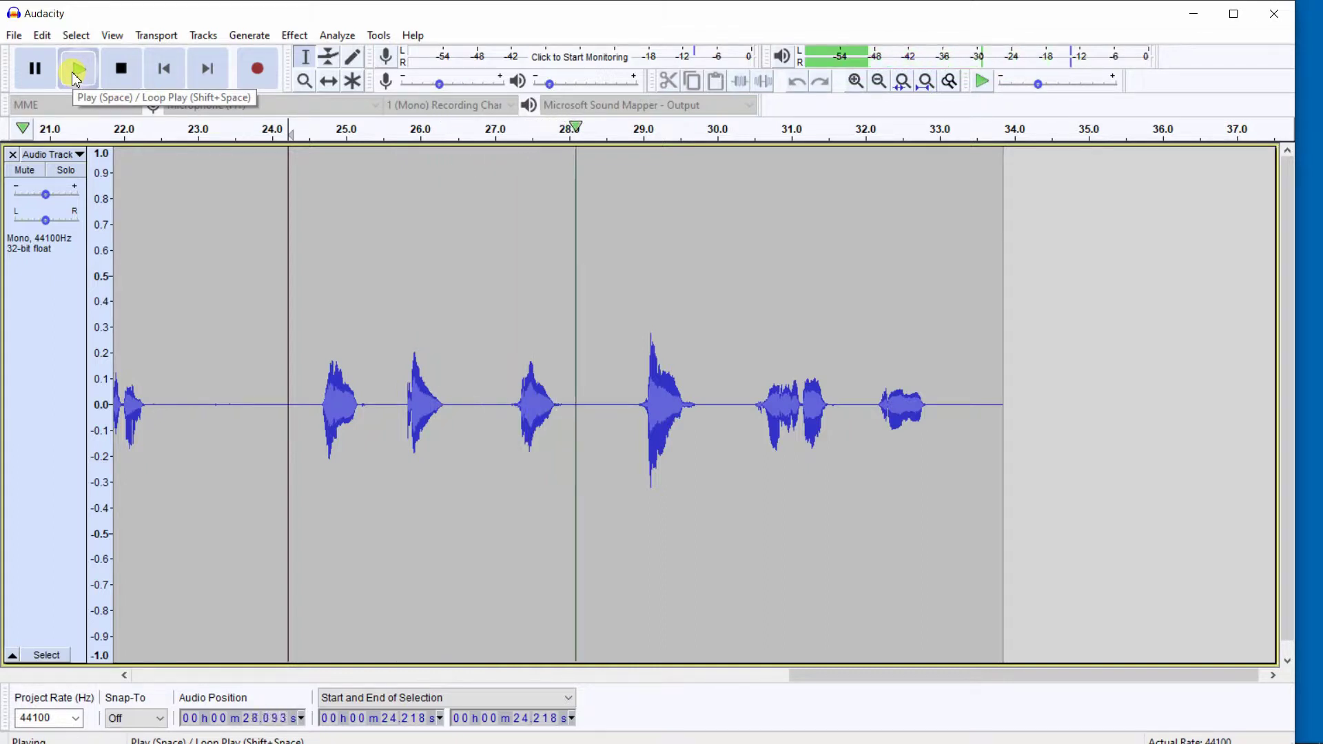
pyautogui.click(119, 73)
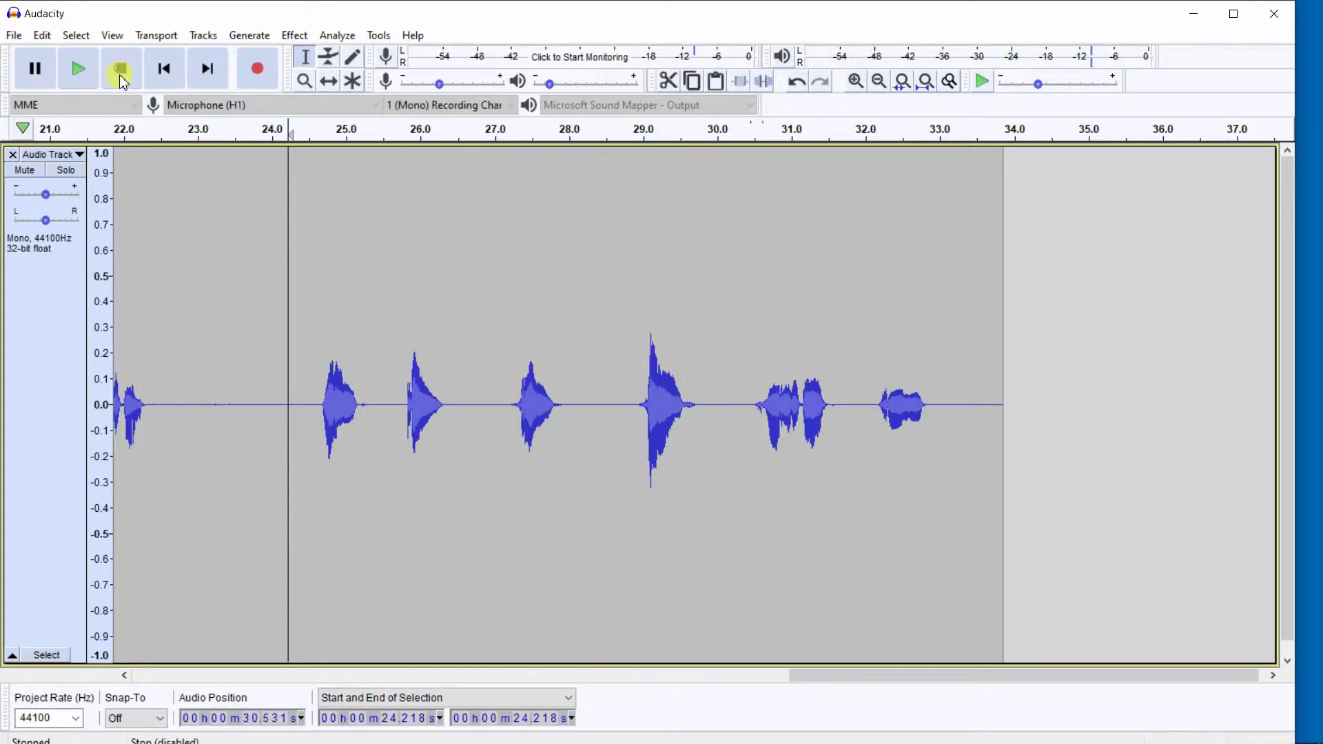
pyautogui.click(602, 405)
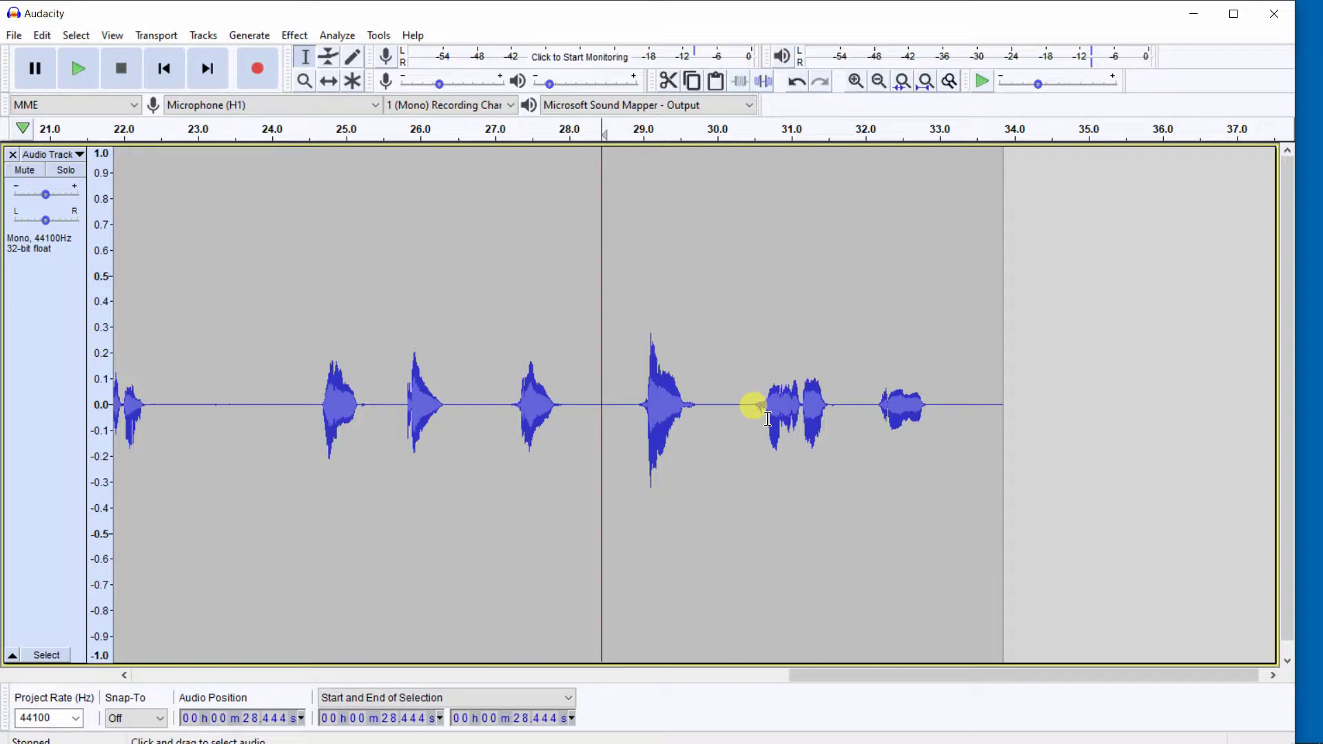
# Step: Punch-and-roll record (Shift+D) a new ending from 28.444 s, then stop
pyautogui.hotkey('shift', 'd')
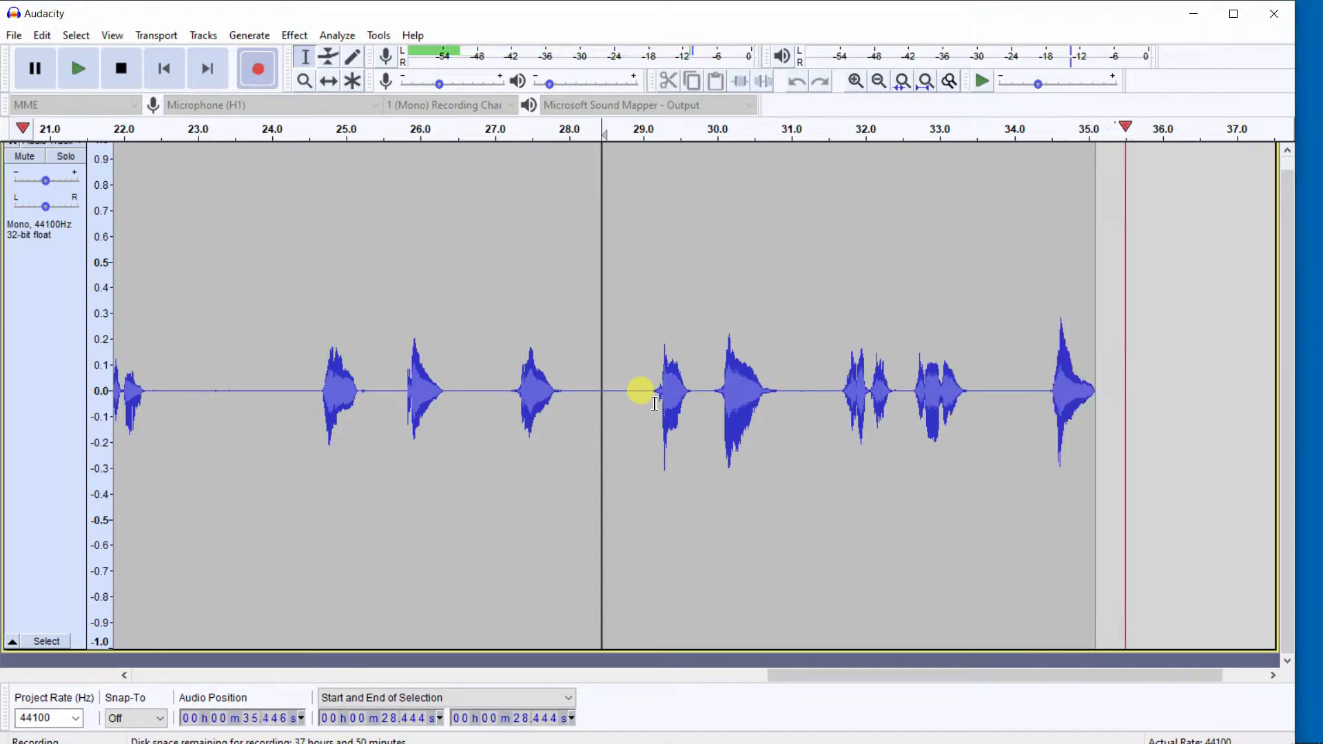
pyautogui.click(124, 80)
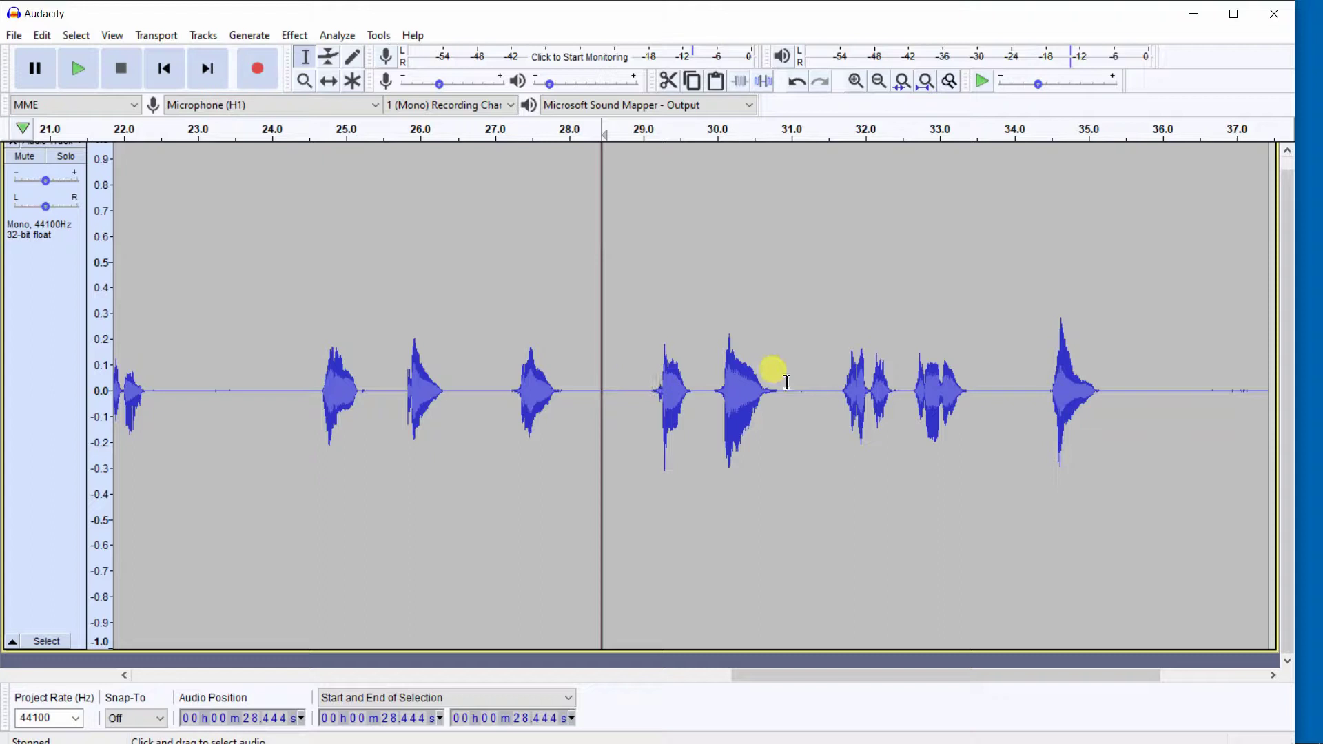
# Step: Play the new take from 29.0 s, then place the cursor at 33.924 s
pyautogui.click(643, 363)
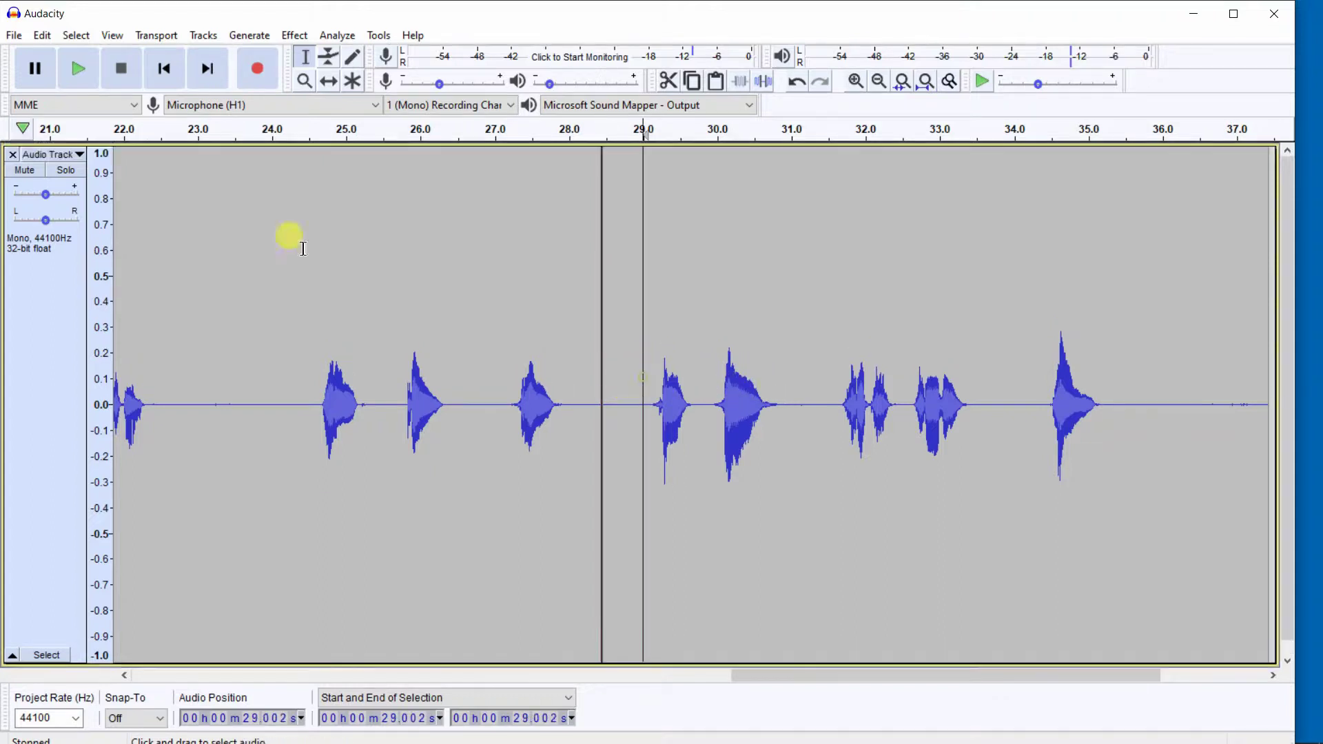
pyautogui.click(79, 69)
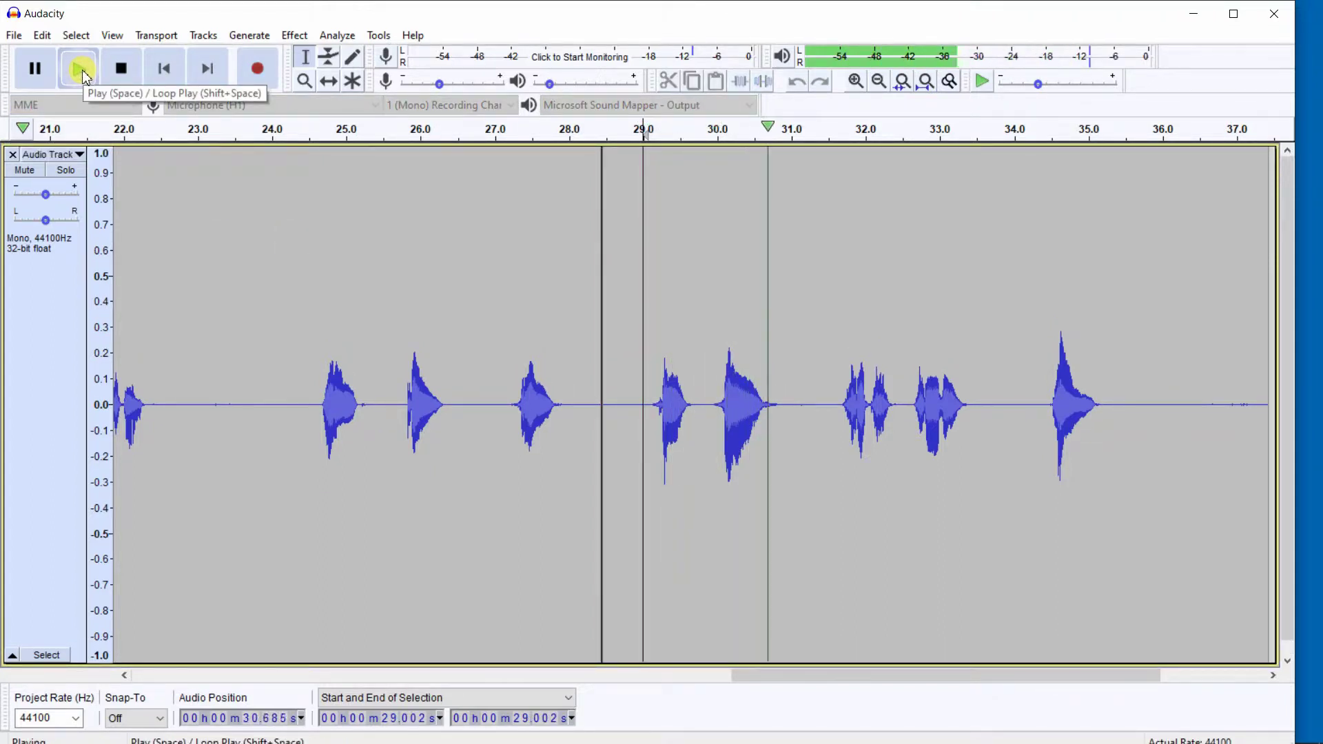
pyautogui.click(128, 71)
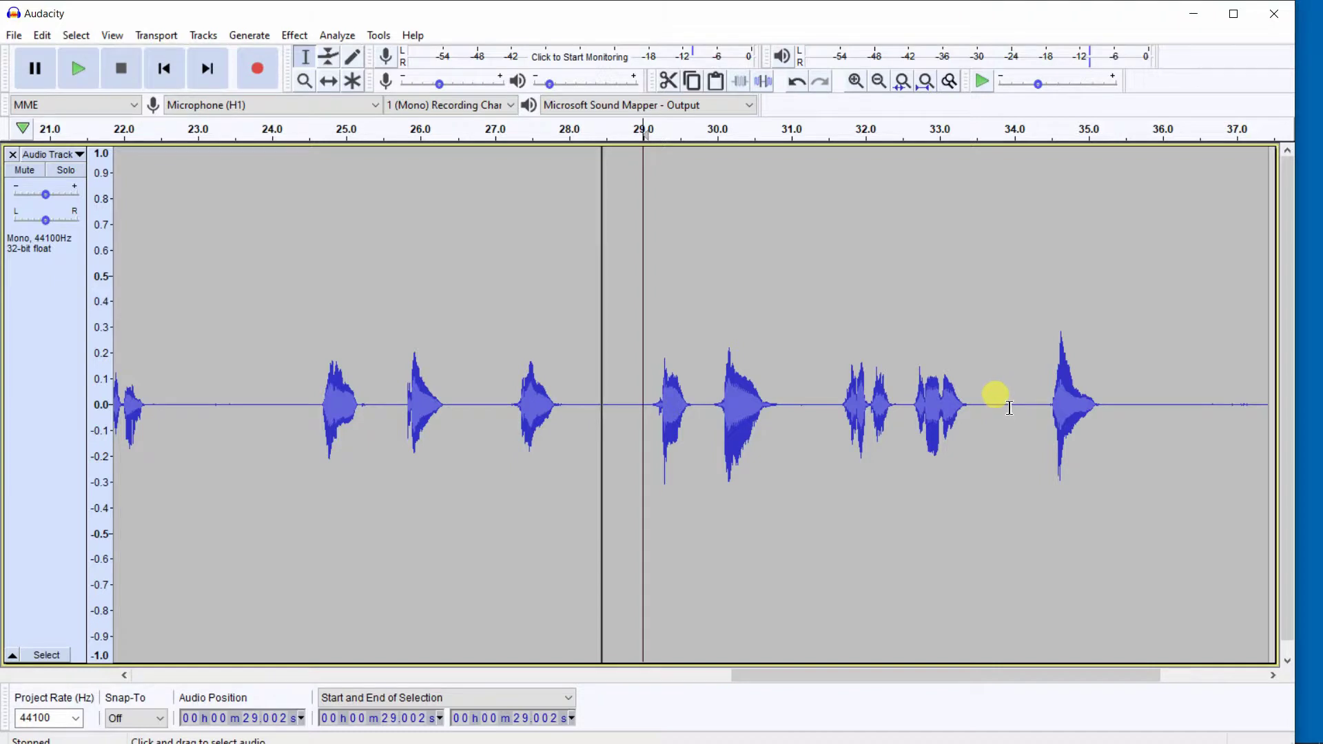
pyautogui.click(1007, 406)
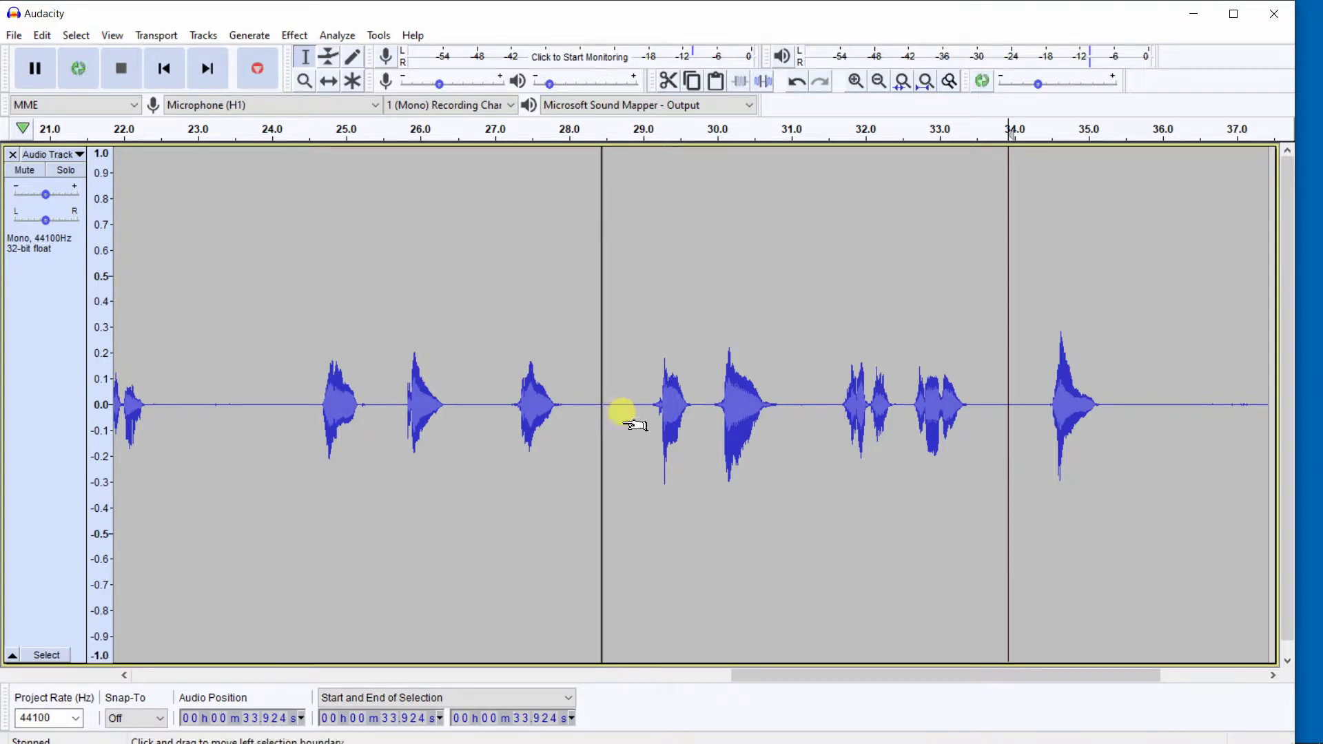
# Step: Punch-and-roll record the last numbers from 33.924 s, then stop
pyautogui.hotkey('shift', 'd')
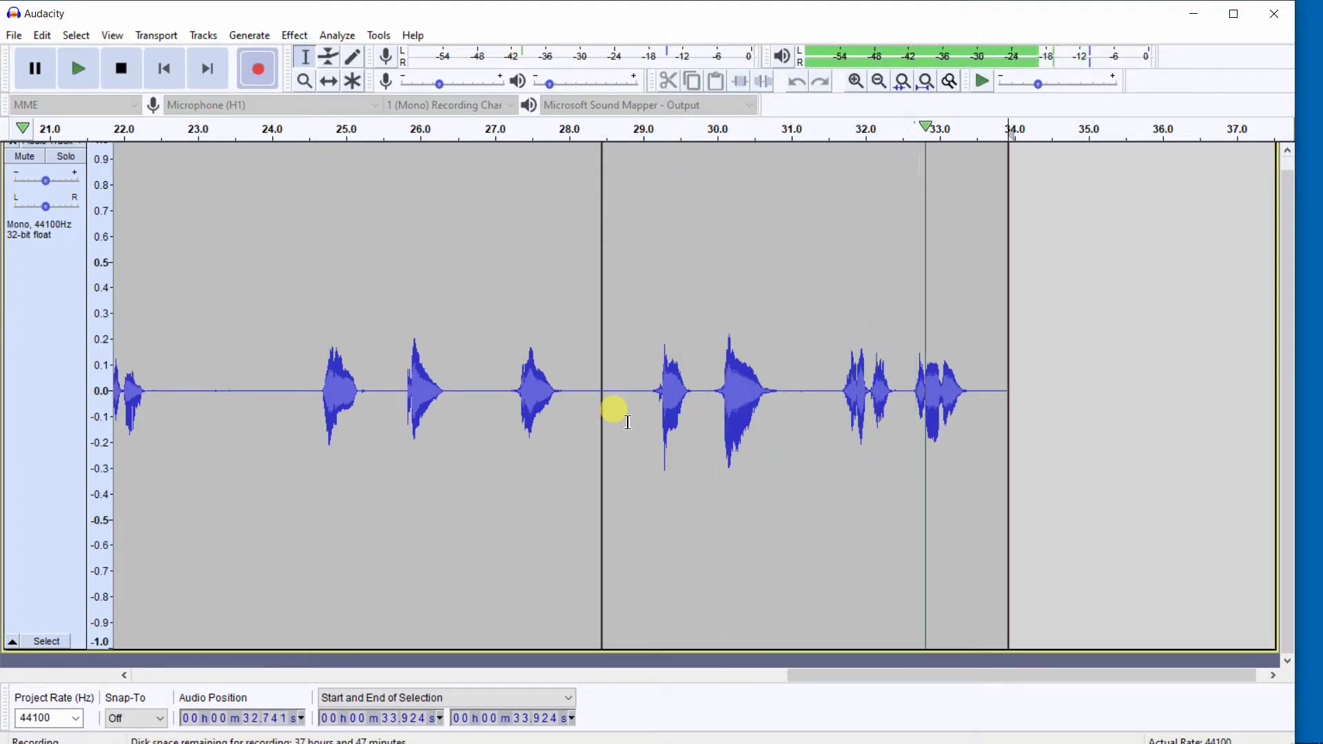
pyautogui.click(124, 69)
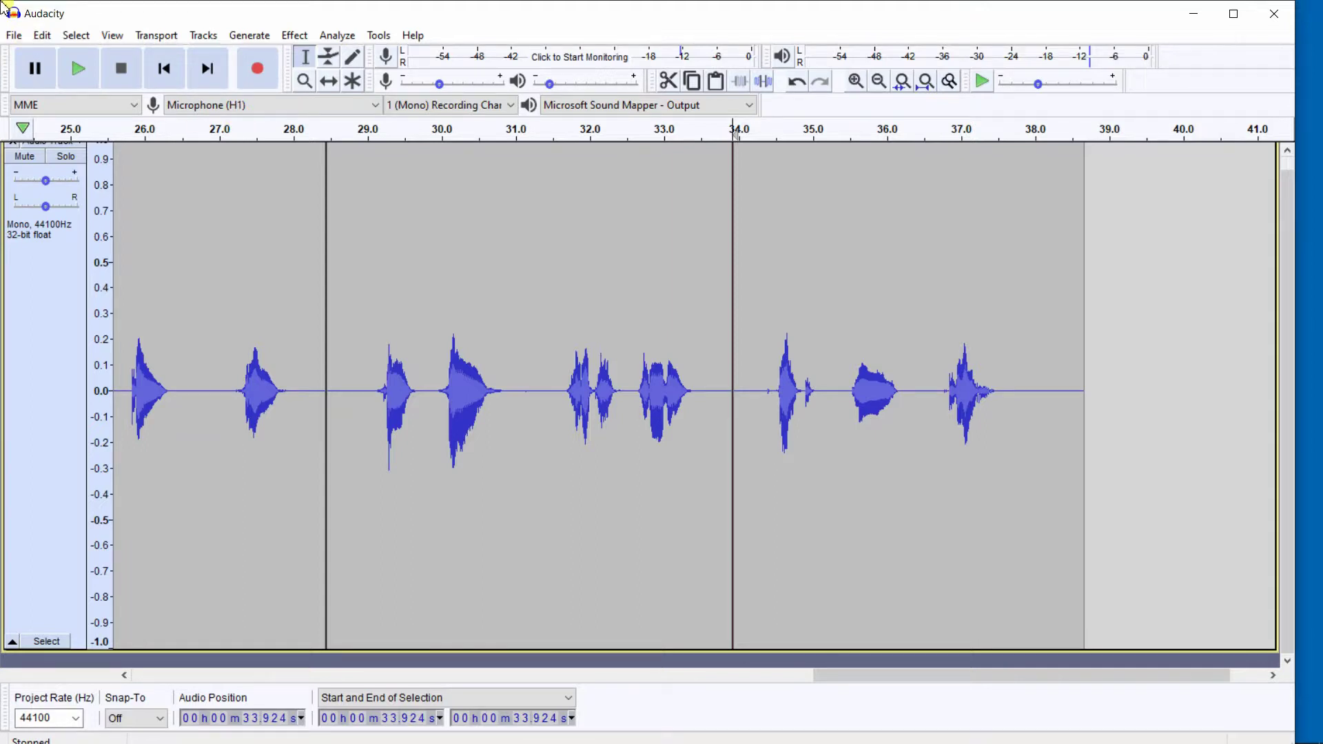
pyautogui.click(41, 36)
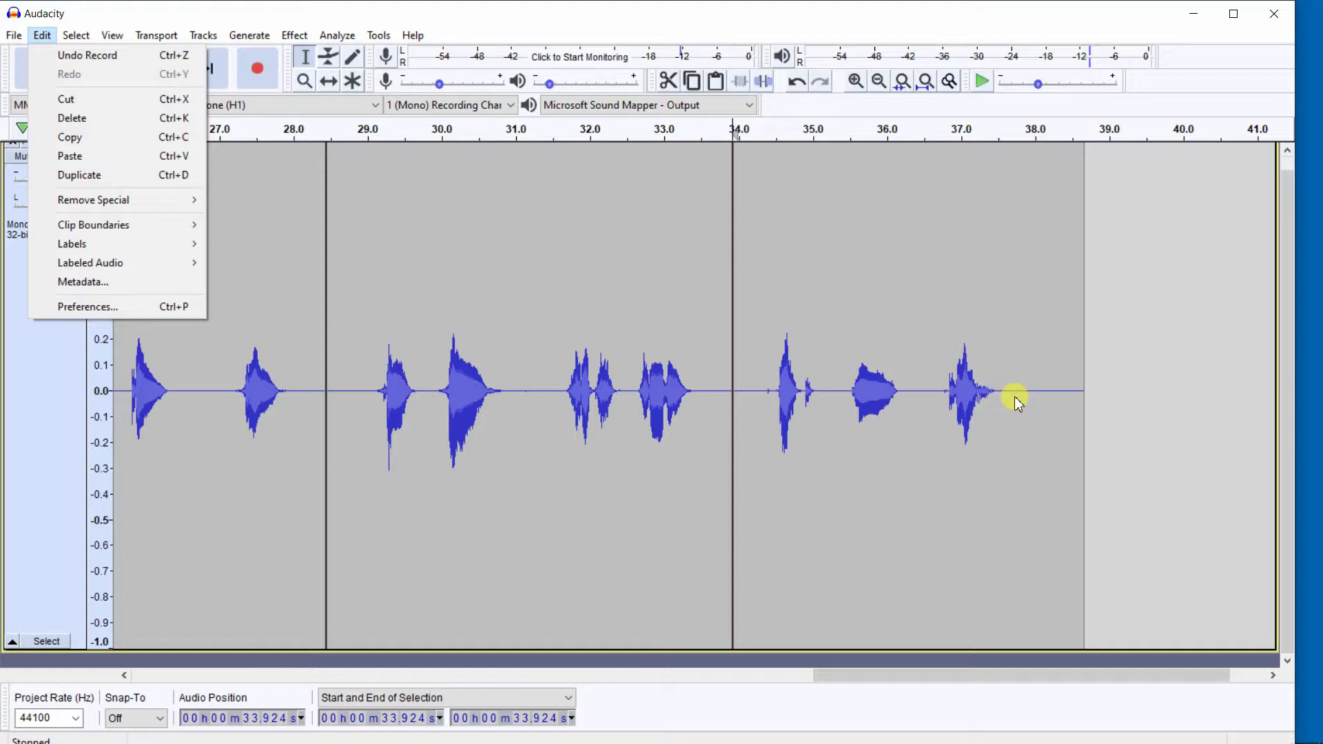
pyautogui.click(78, 62)
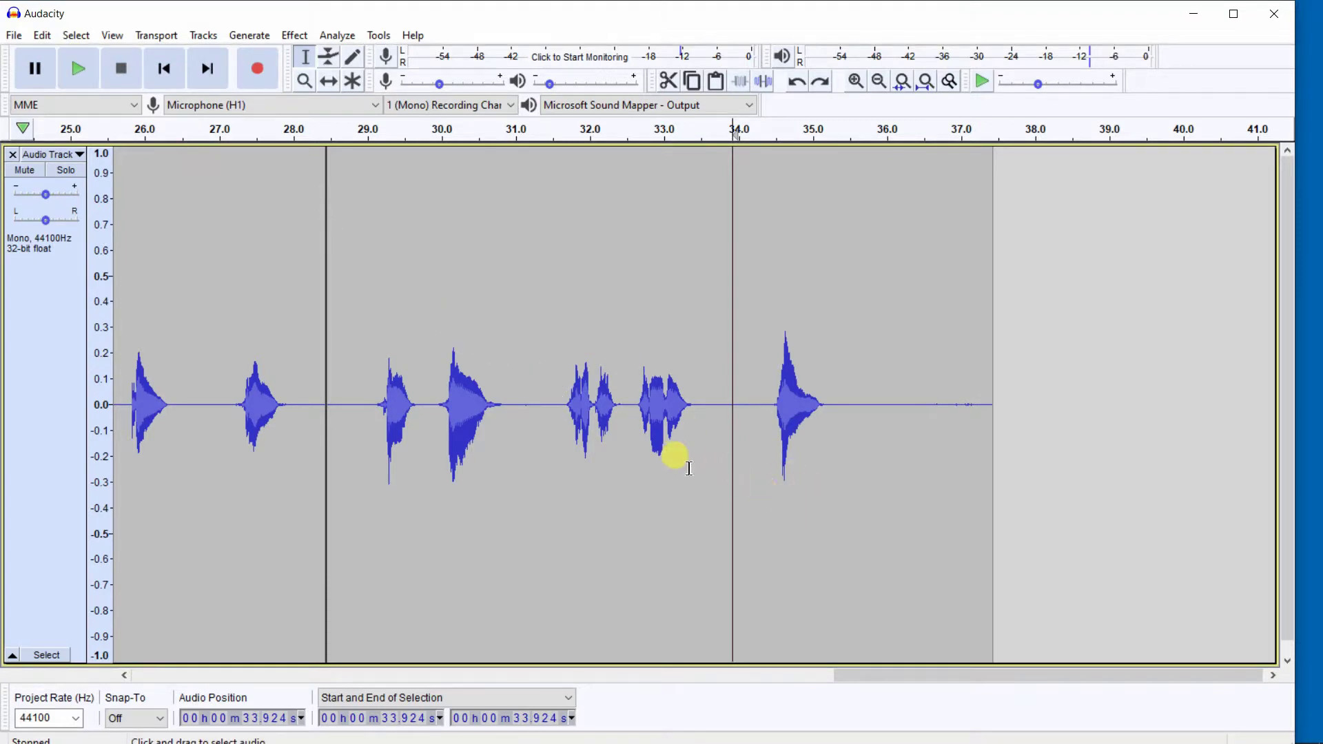
pyautogui.click(443, 384)
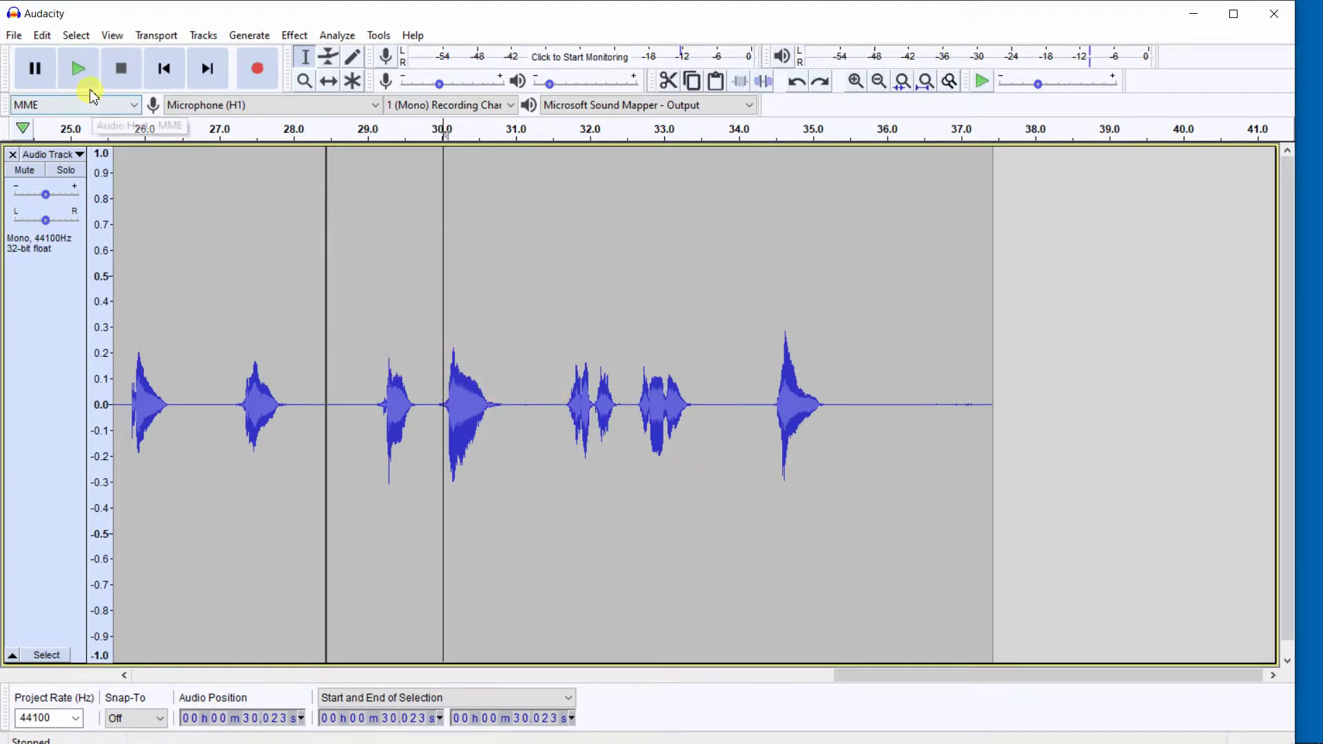
pyautogui.click(81, 76)
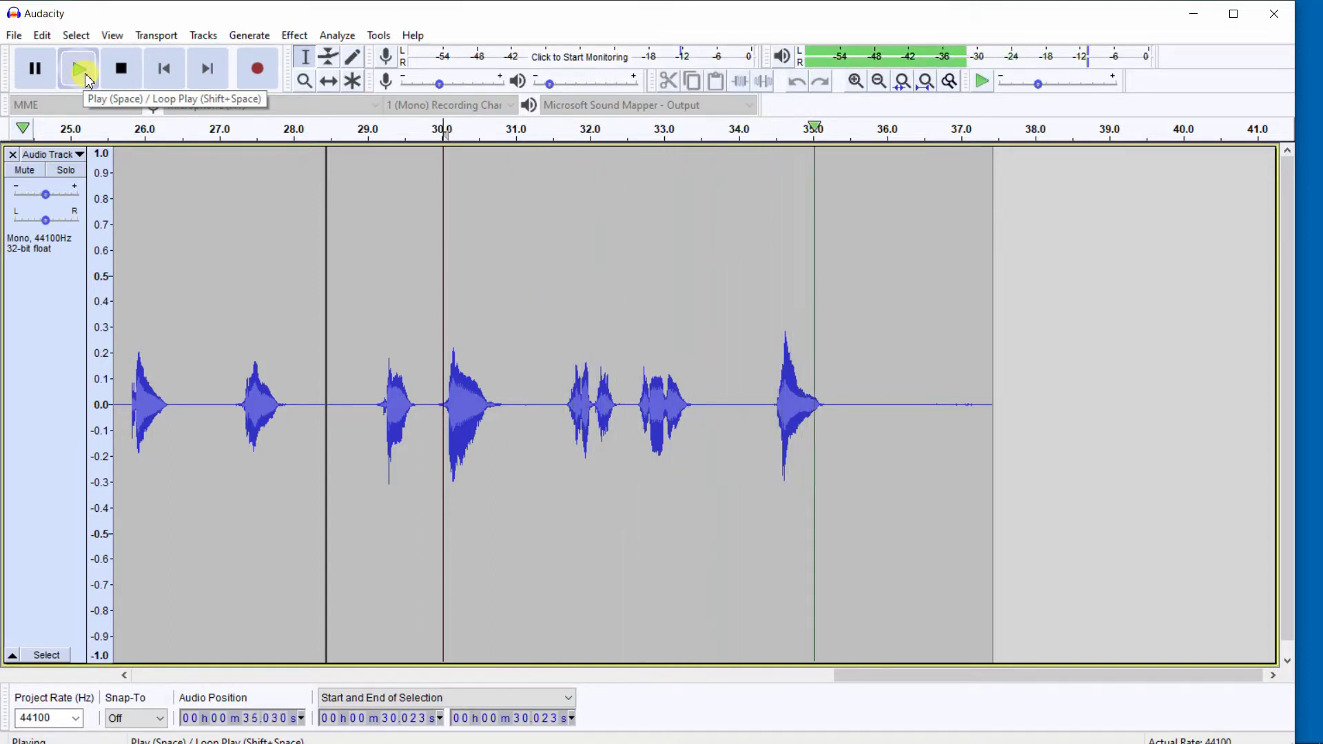
pyautogui.click(120, 67)
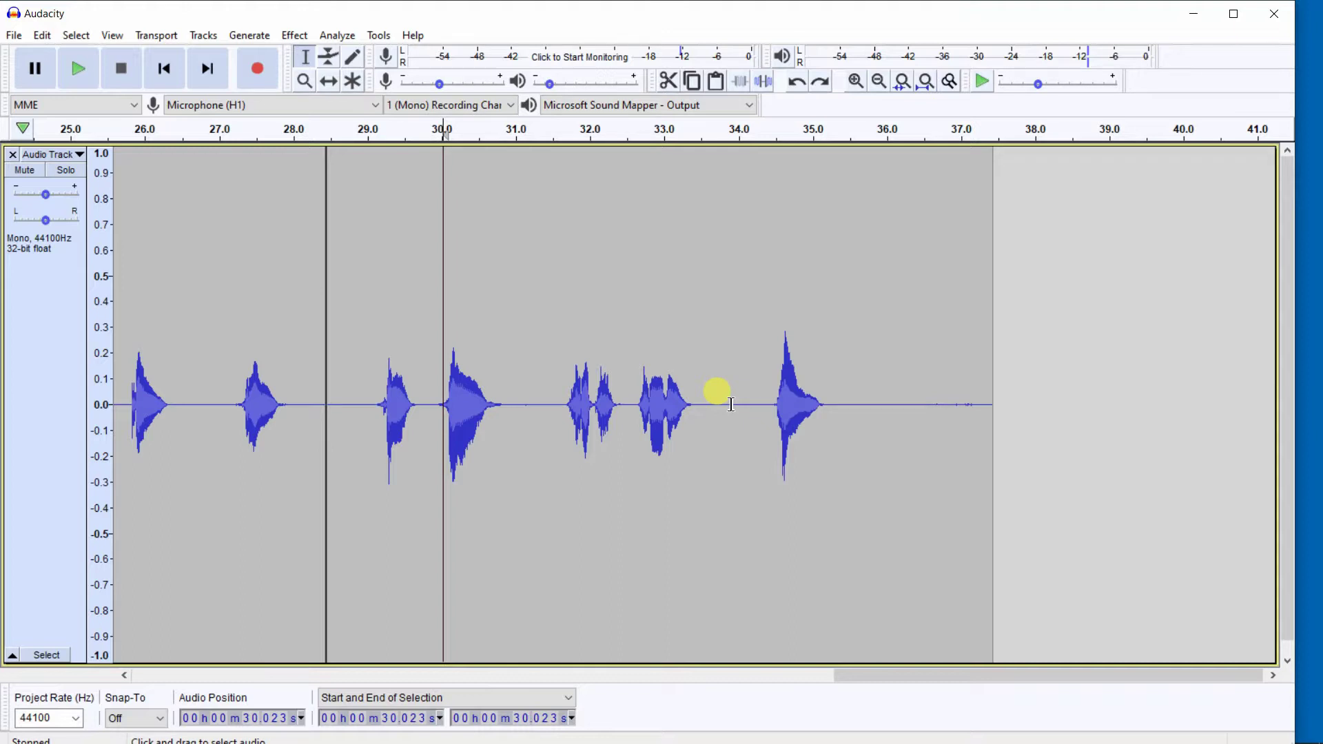
# Step: Place the cursor at 33.878 s, punch-and-roll record the remaining numbers, and stop
pyautogui.click(729, 405)
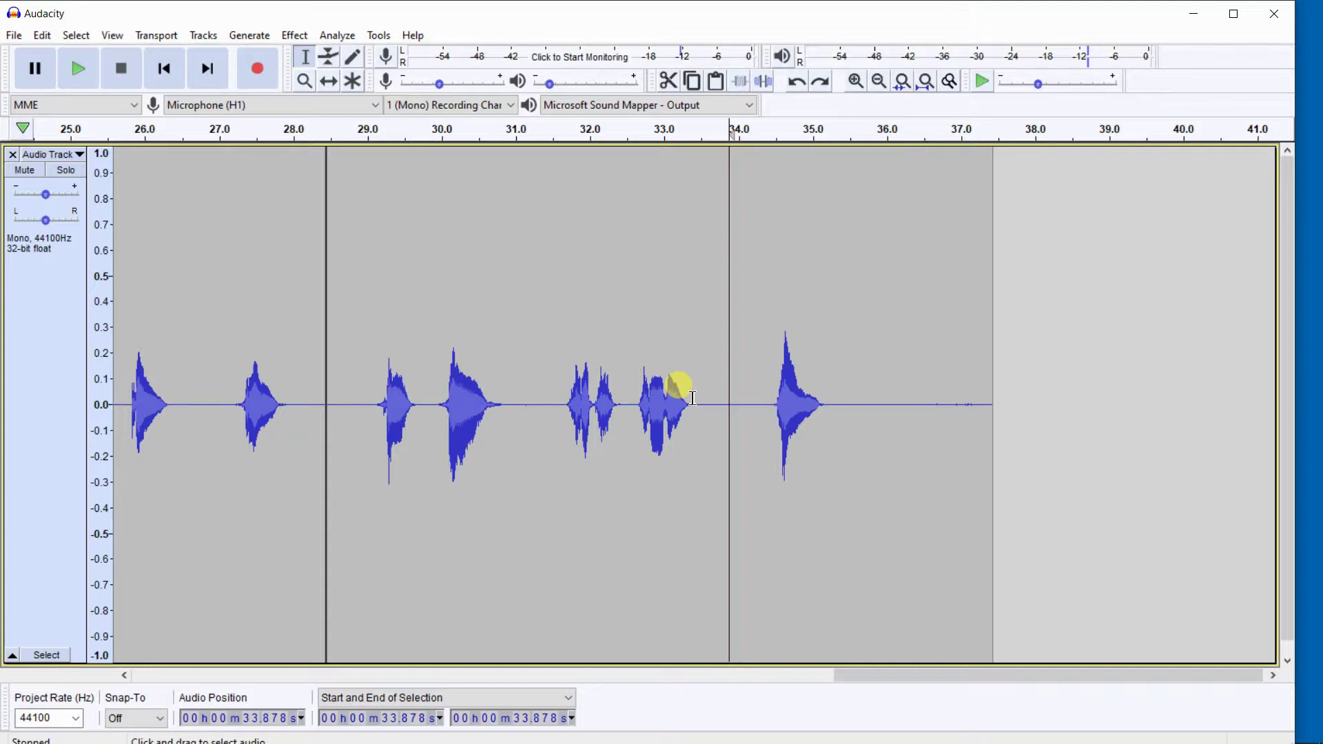
pyautogui.hotkey('shift', 'd')
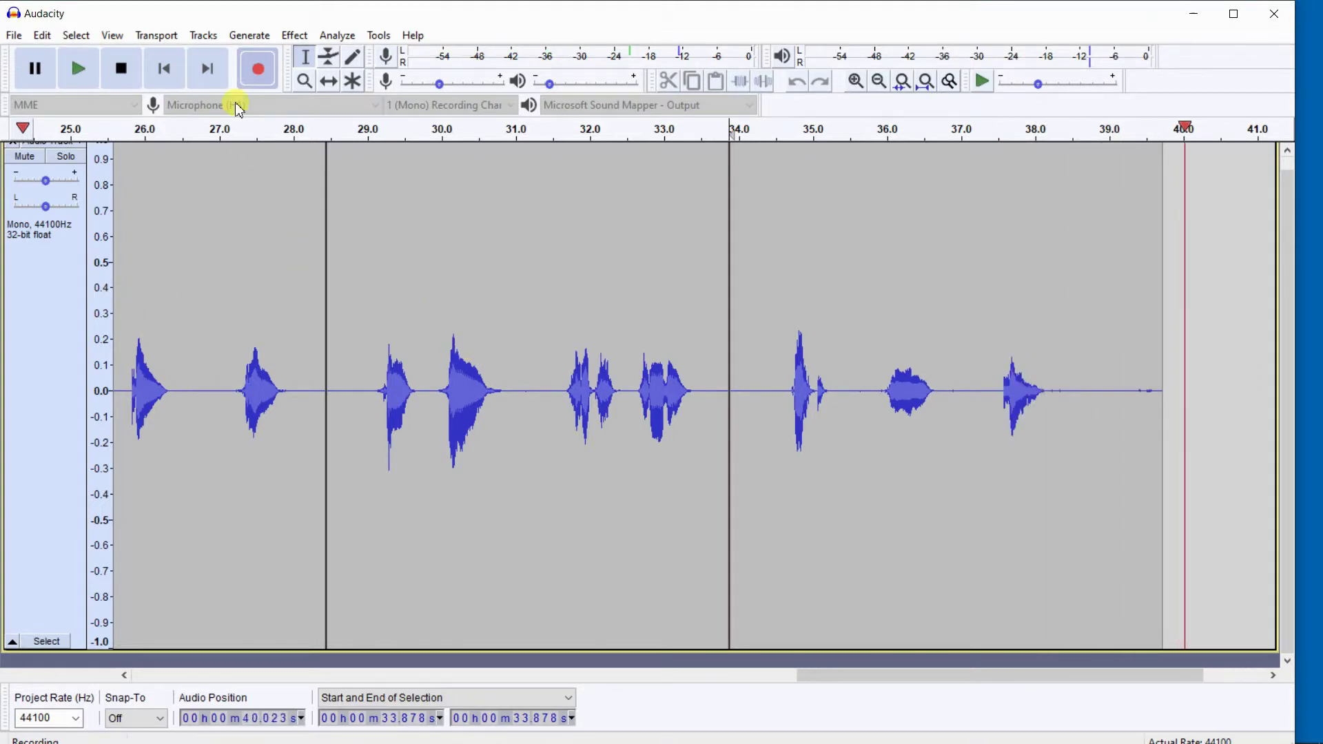
pyautogui.click(121, 68)
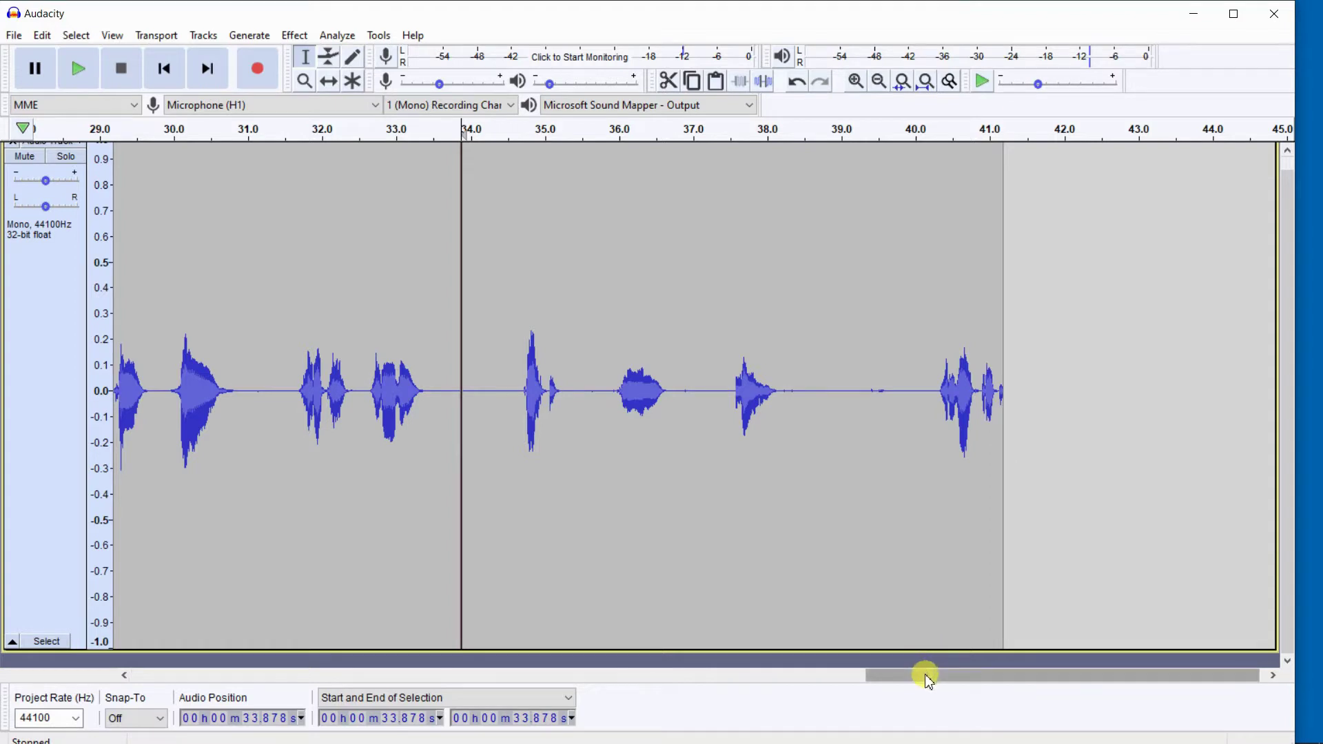
pyautogui.moveTo(927, 679); pyautogui.dragTo(678, 668)
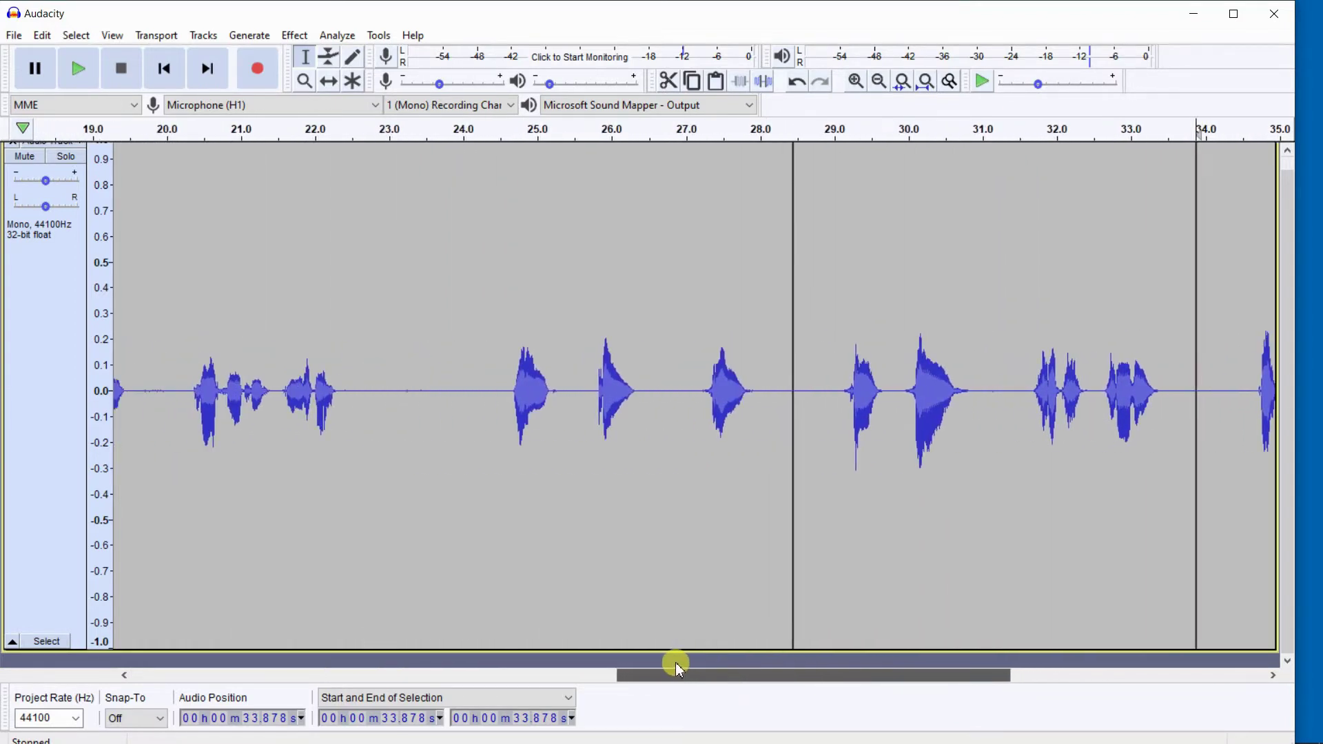
pyautogui.click(486, 365)
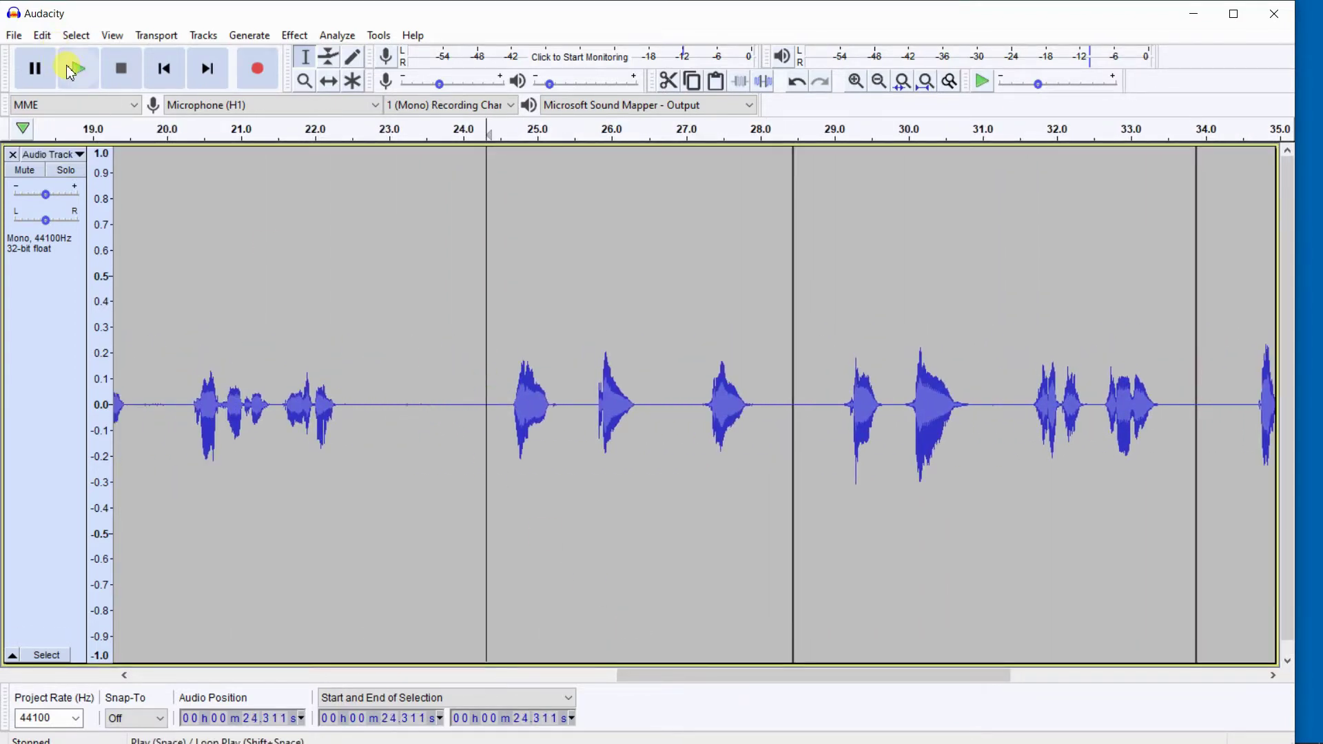
pyautogui.click(74, 71)
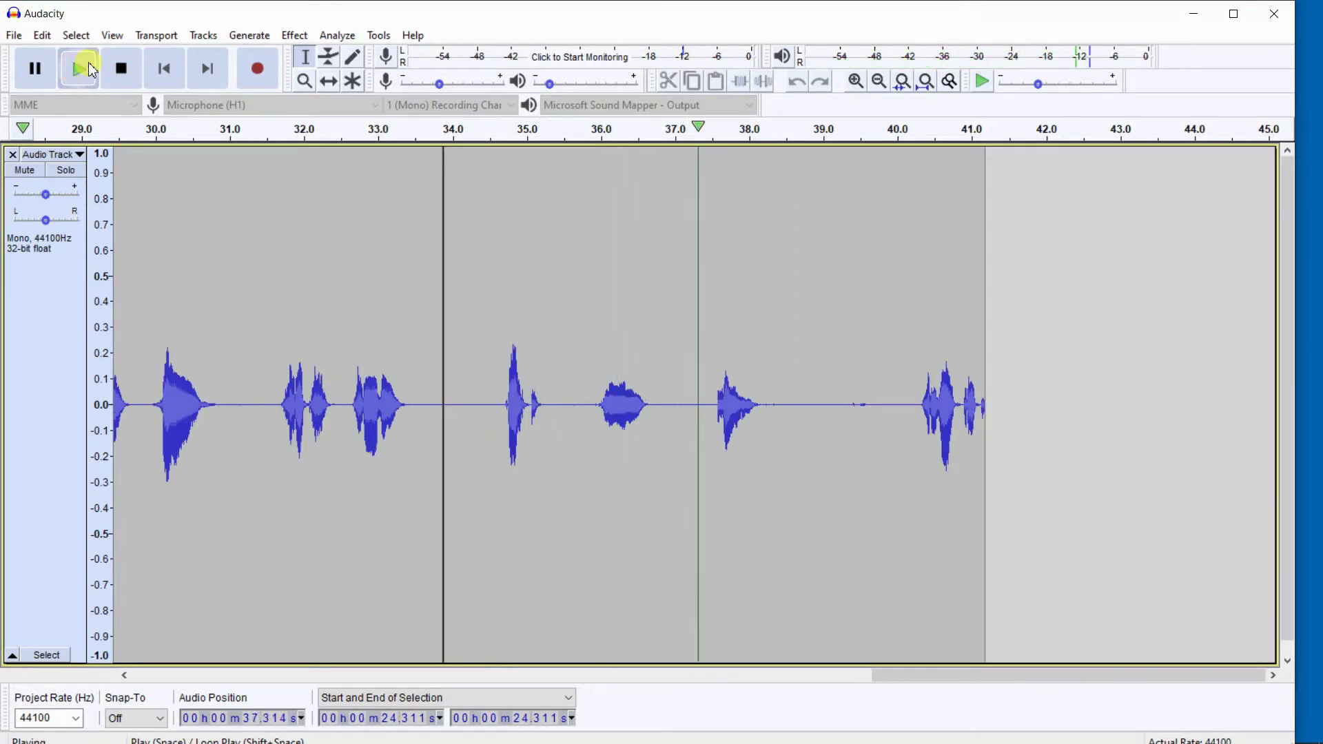
pyautogui.click(120, 70)
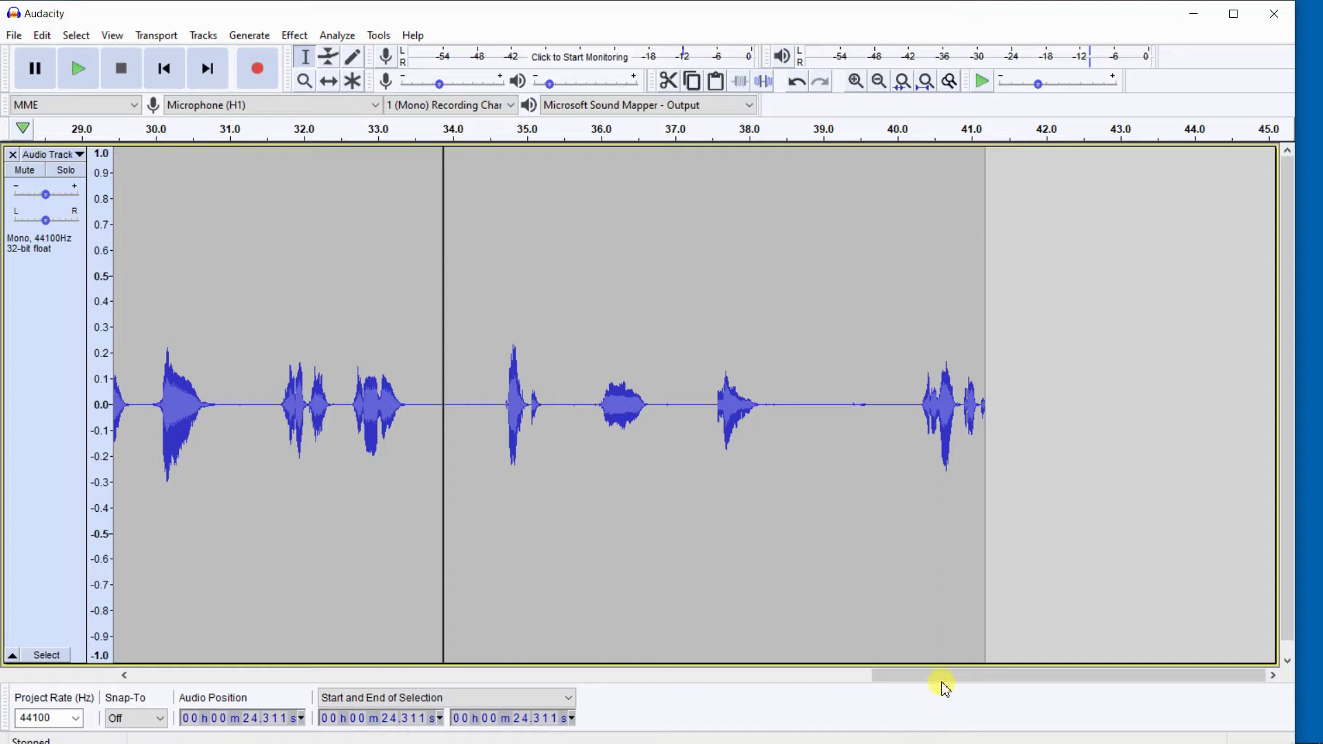
# Step: Scroll the timeline and double-click clips, ending with the 28.444–33.878 s clip selected
pyautogui.moveTo(945, 688); pyautogui.dragTo(802, 672)
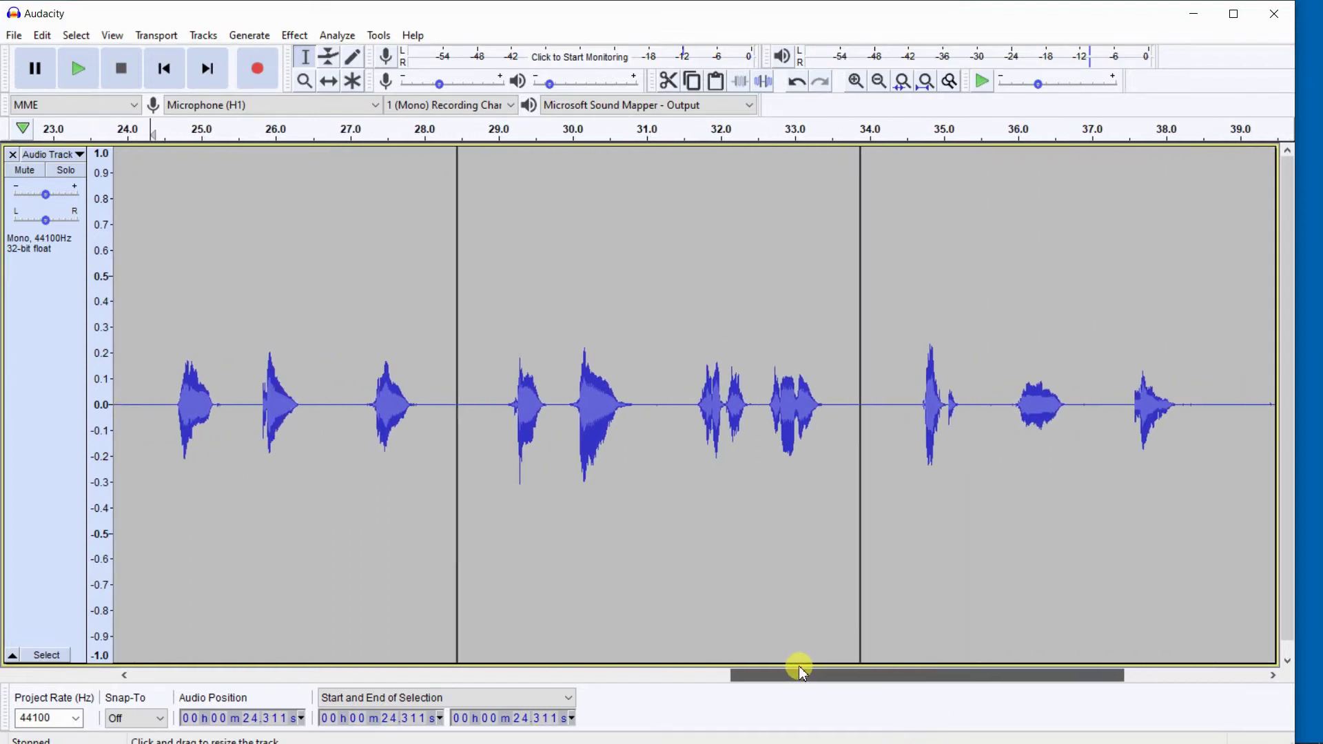
pyautogui.doubleClick(601, 298)
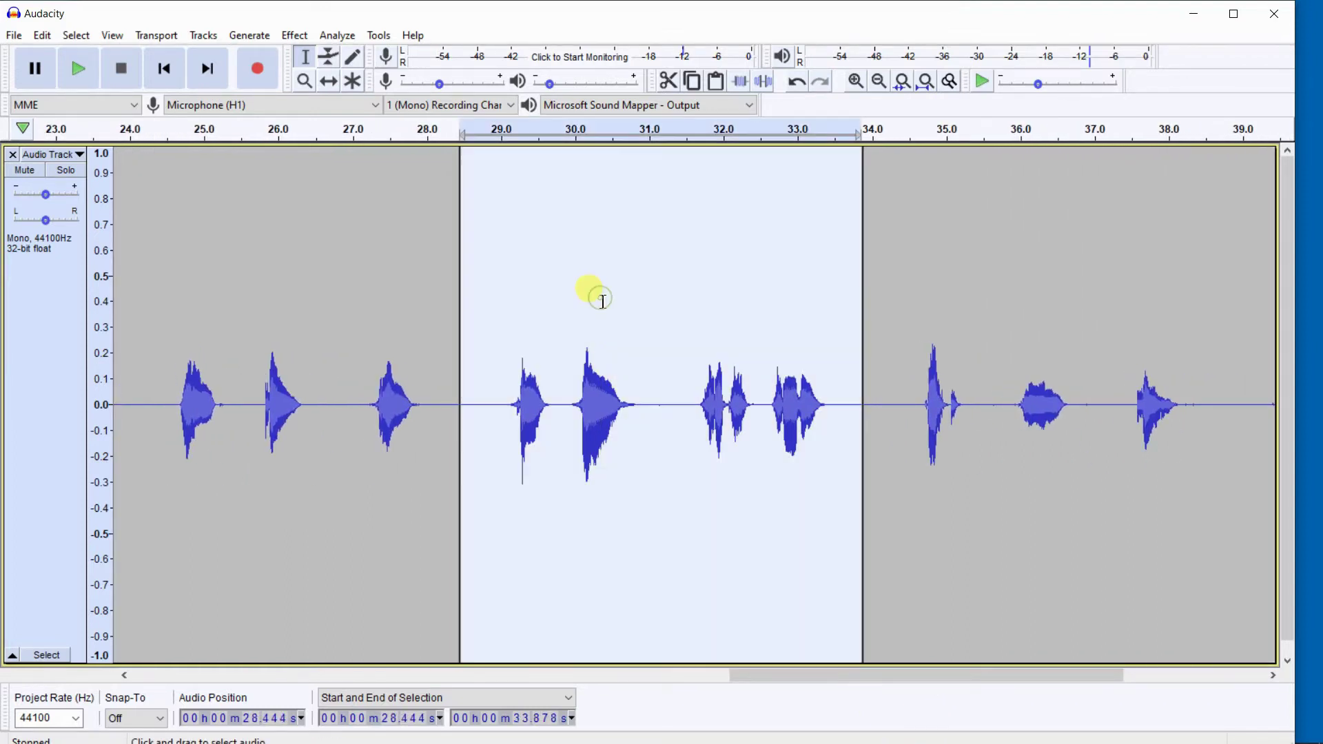
pyautogui.doubleClick(926, 347)
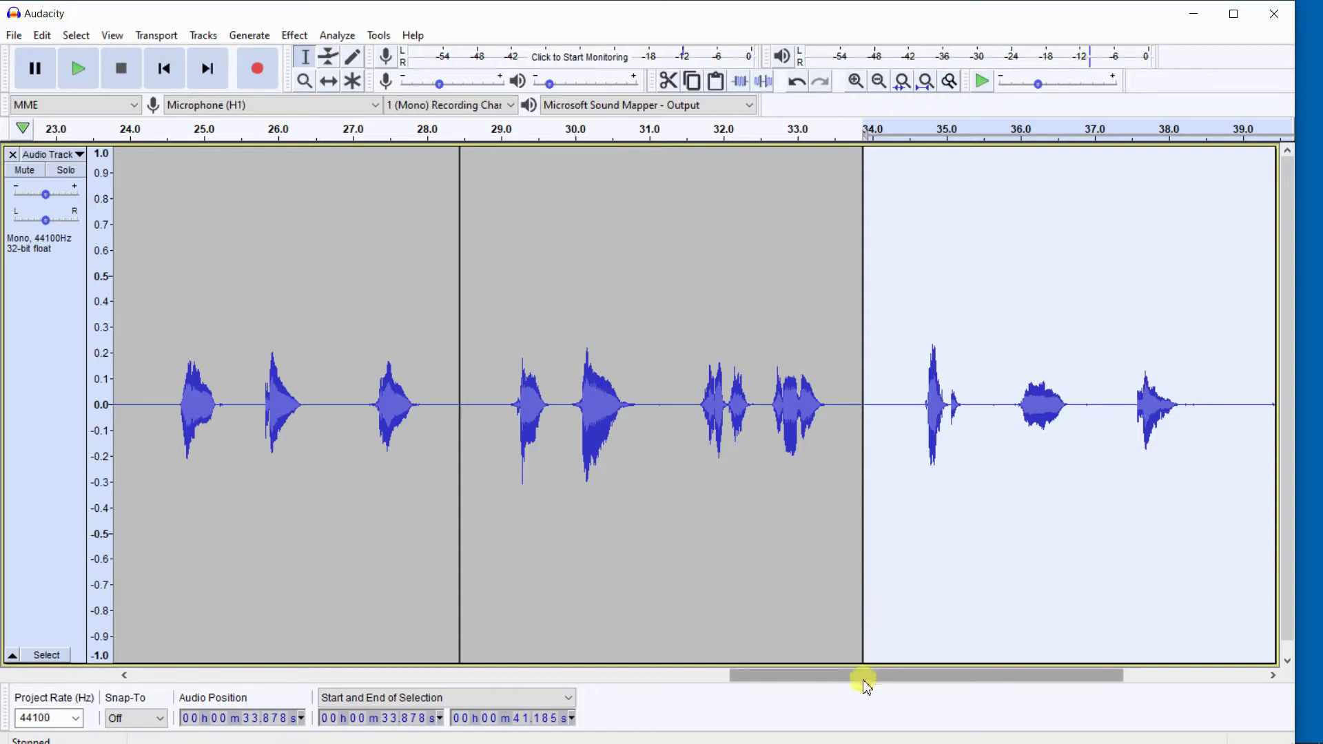
pyautogui.moveTo(862, 682); pyautogui.dragTo(690, 637)
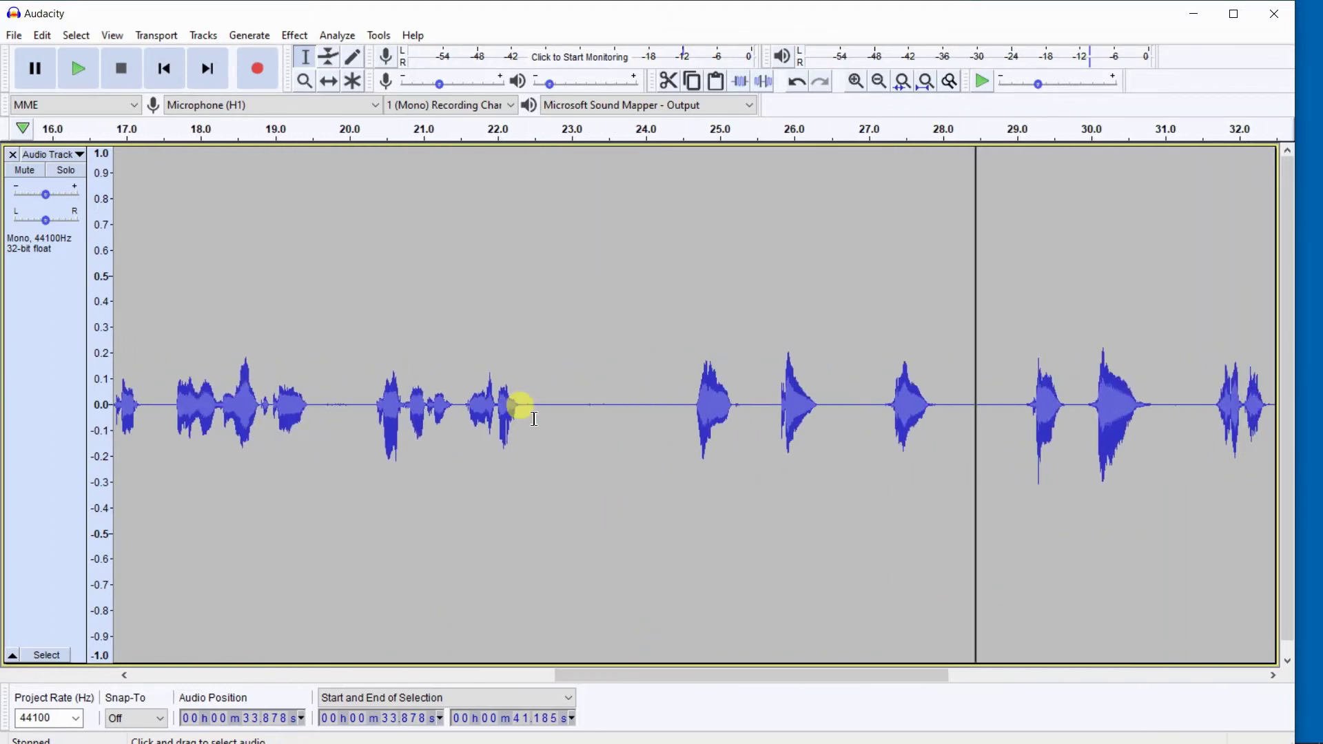
pyautogui.doubleClick(534, 417)
pyautogui.moveTo(905, 687); pyautogui.dragTo(1033, 691)
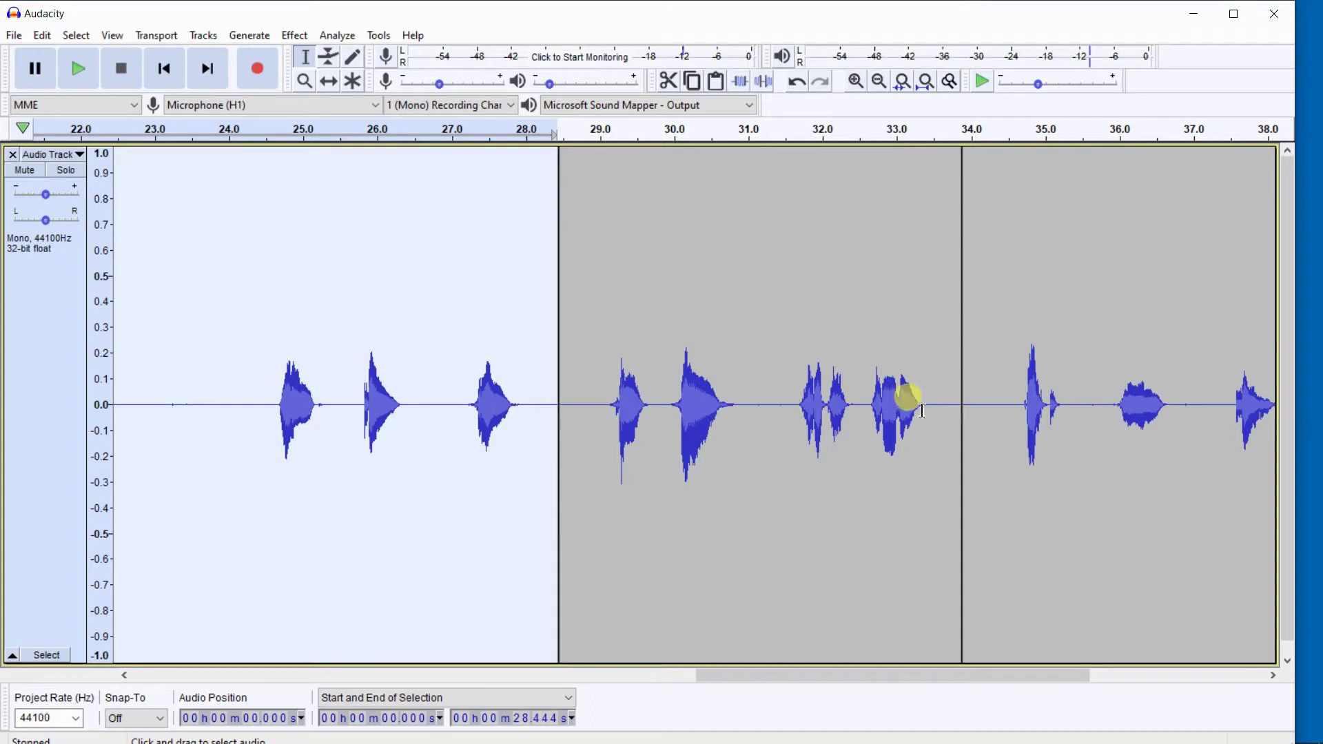
pyautogui.doubleClick(809, 356)
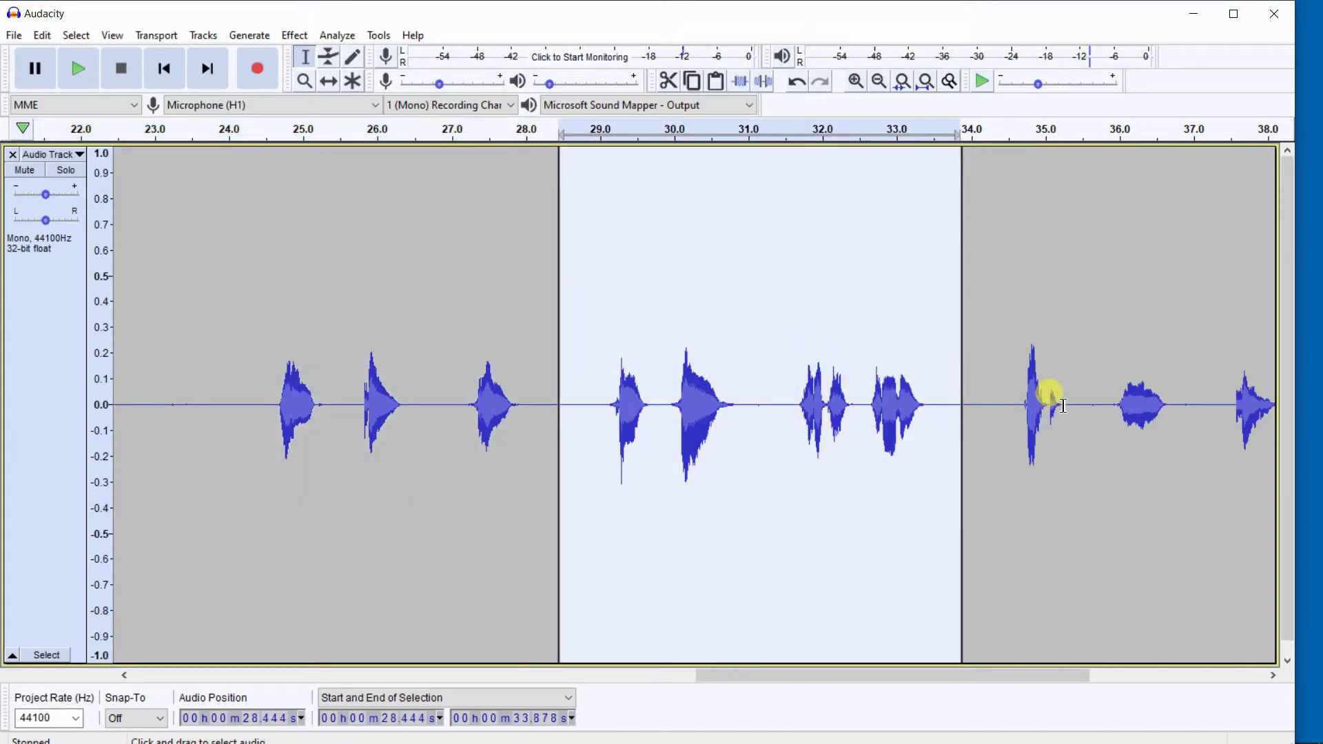
pyautogui.doubleClick(1068, 365)
pyautogui.doubleClick(750, 305)
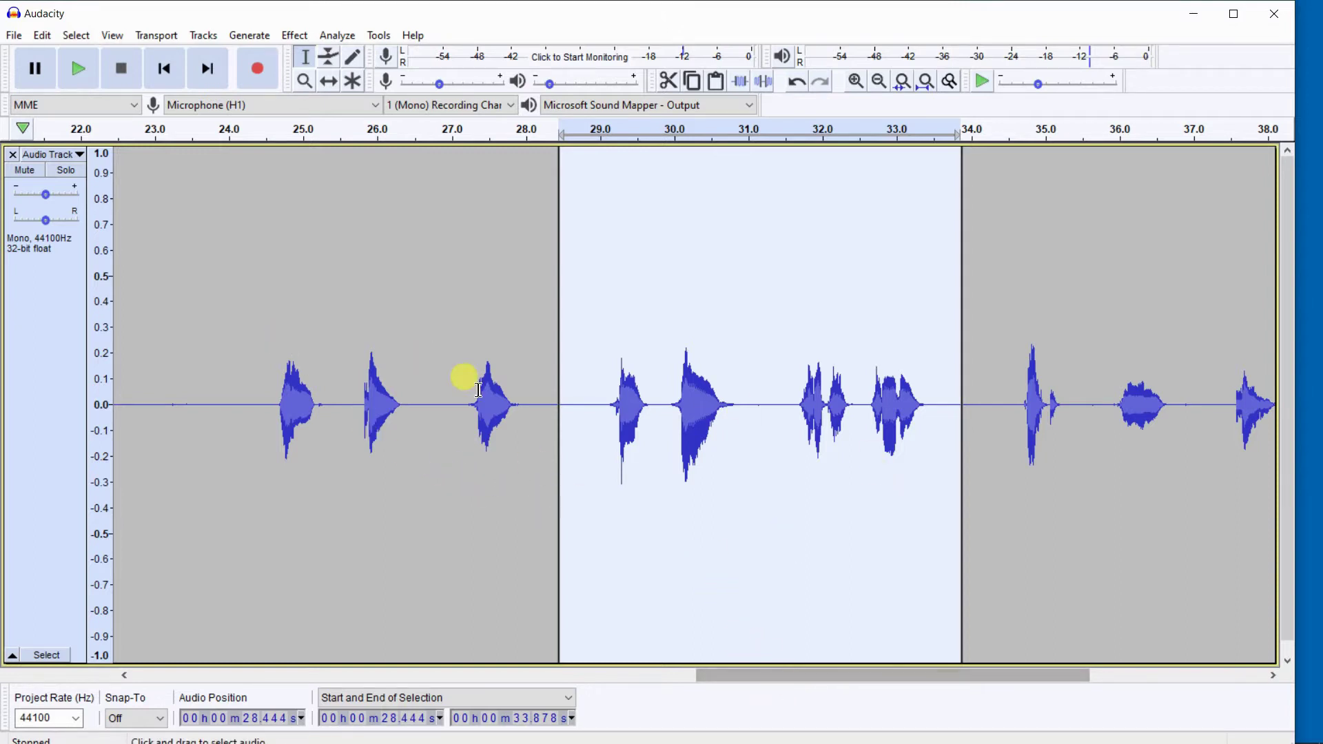
pyautogui.moveTo(800, 681); pyautogui.dragTo(865, 686)
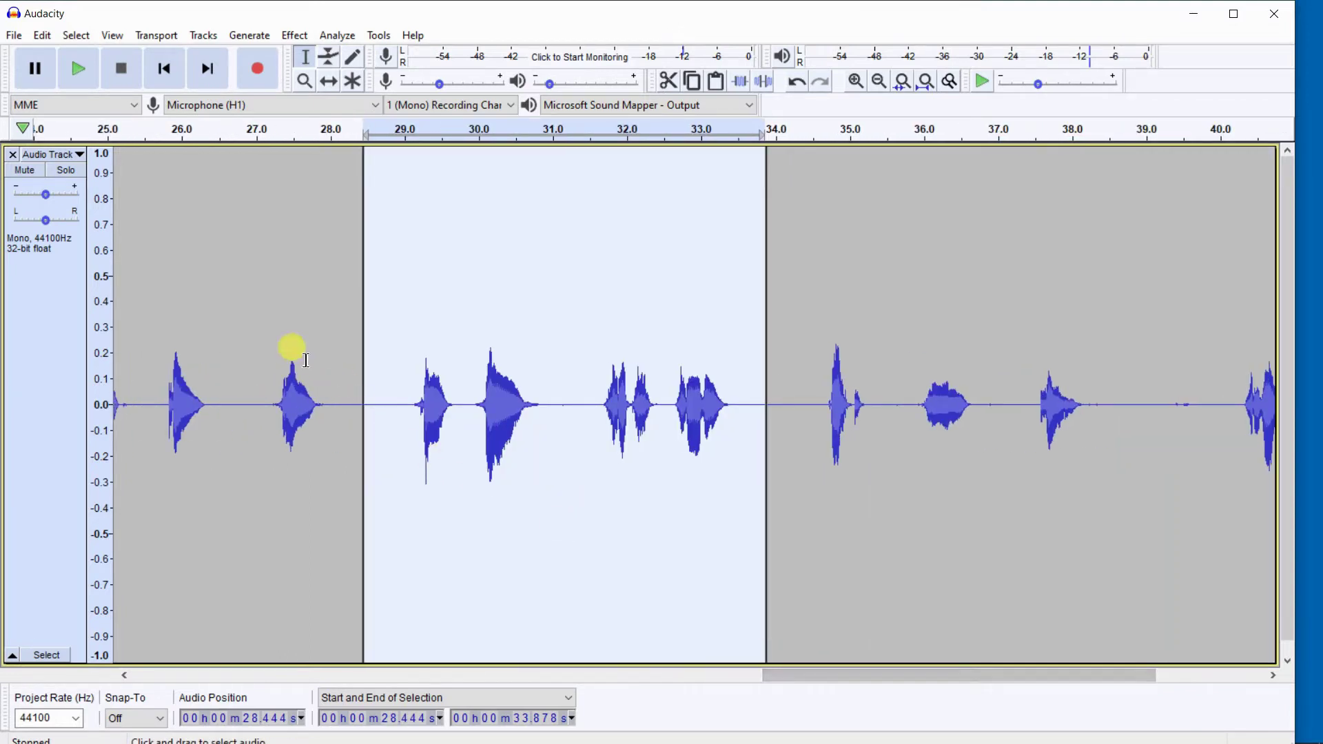
pyautogui.doubleClick(978, 334)
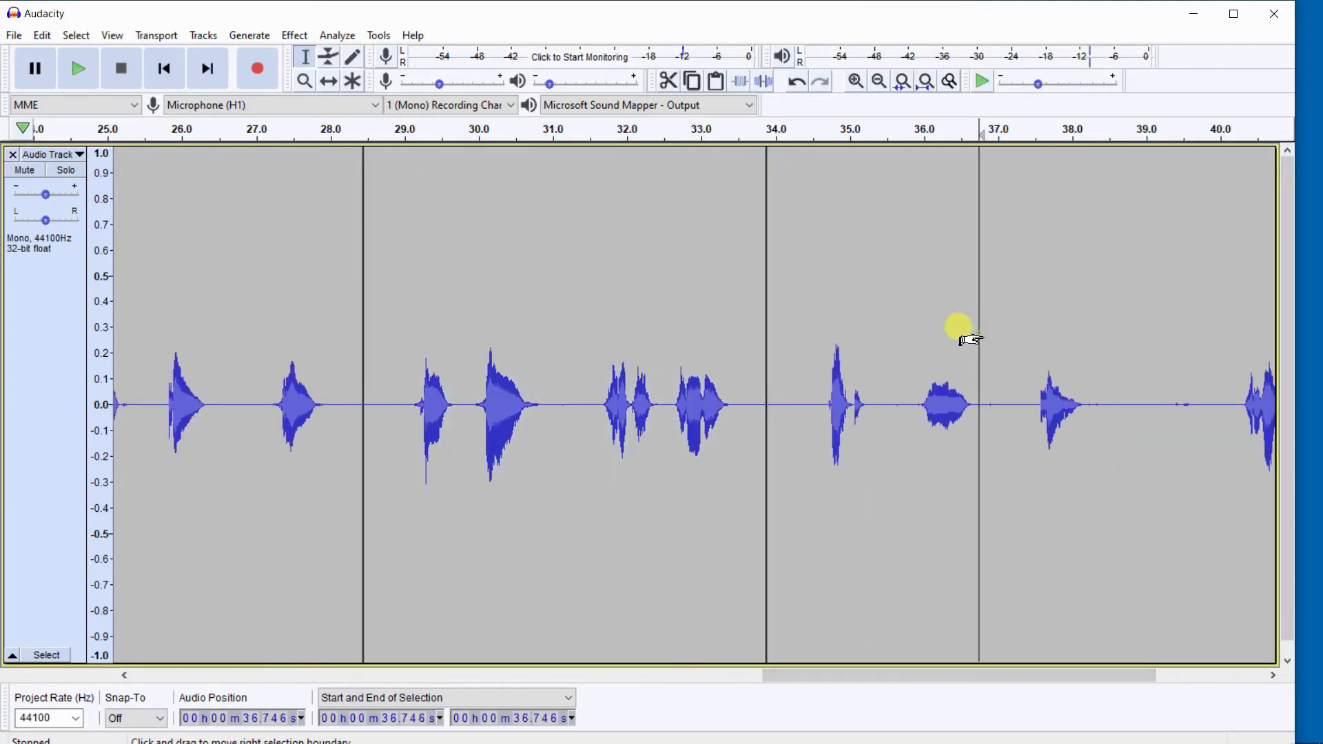
pyautogui.doubleClick(634, 274)
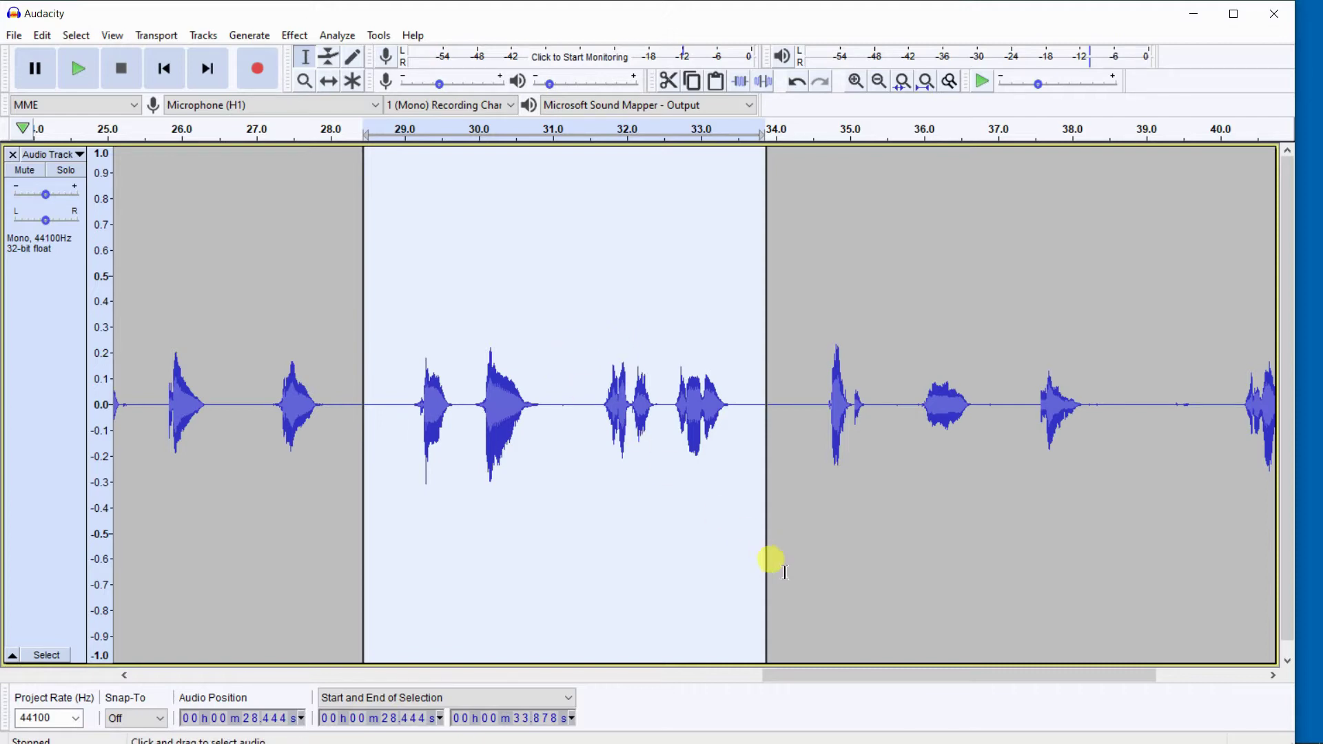
# Step: Put the cursor at 33.077 s and use Edit > Undo Merge to restore the boundary
pyautogui.moveTo(838, 676)
pyautogui.mouseDown()
pyautogui.moveTo(756, 685)
pyautogui.moveTo(684, 674)
pyautogui.moveTo(827, 687)
pyautogui.moveTo(820, 675)
pyautogui.mouseUp()
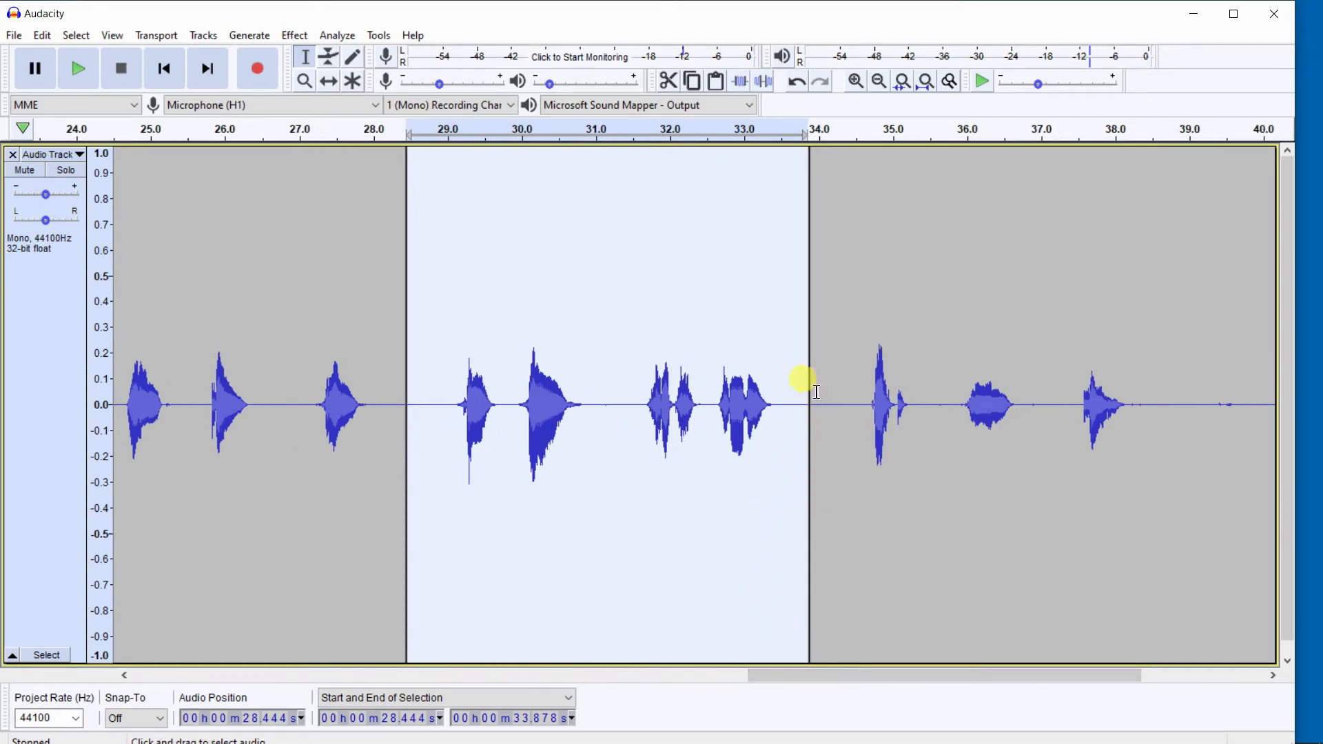
pyautogui.click(749, 363)
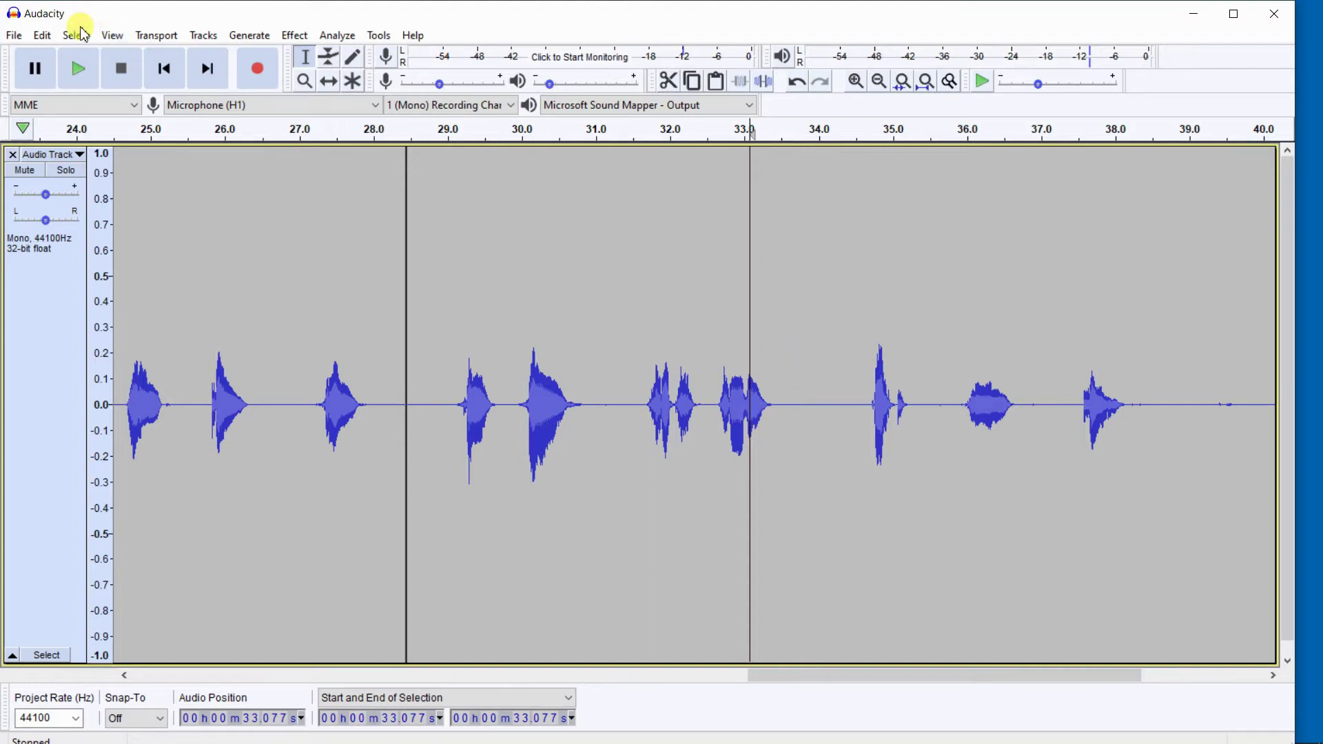
pyautogui.click(48, 36)
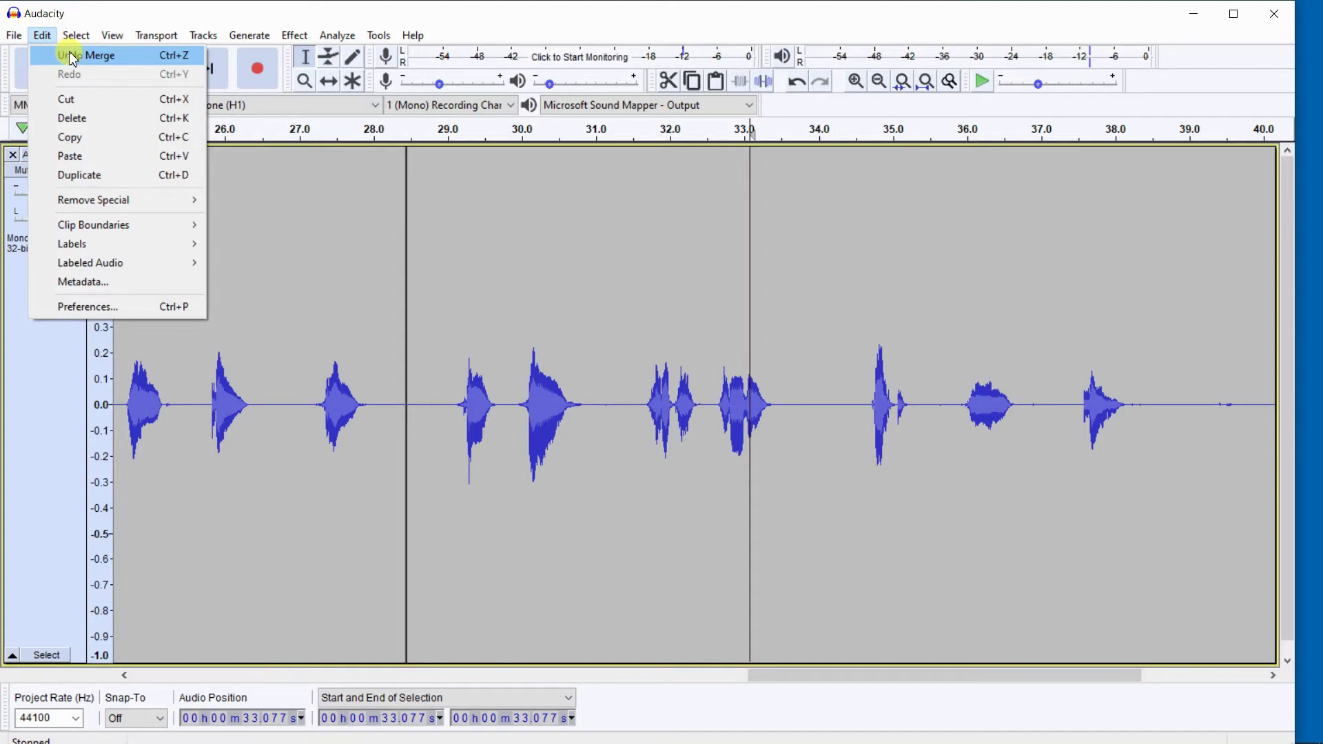
pyautogui.click(72, 57)
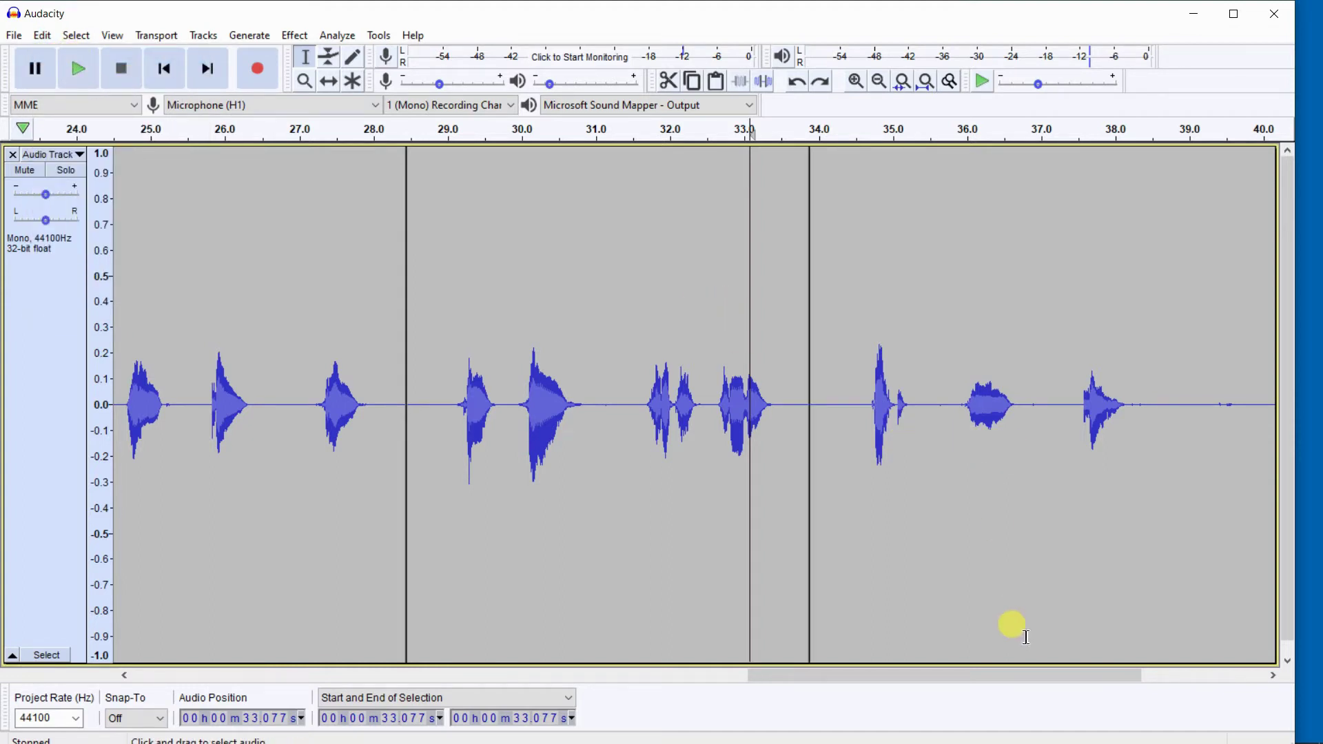
# Step: Skip to the start, scroll to the end, and Shift-click to select 0–41.185 s
pyautogui.moveTo(1031, 676); pyautogui.dragTo(310, 685)
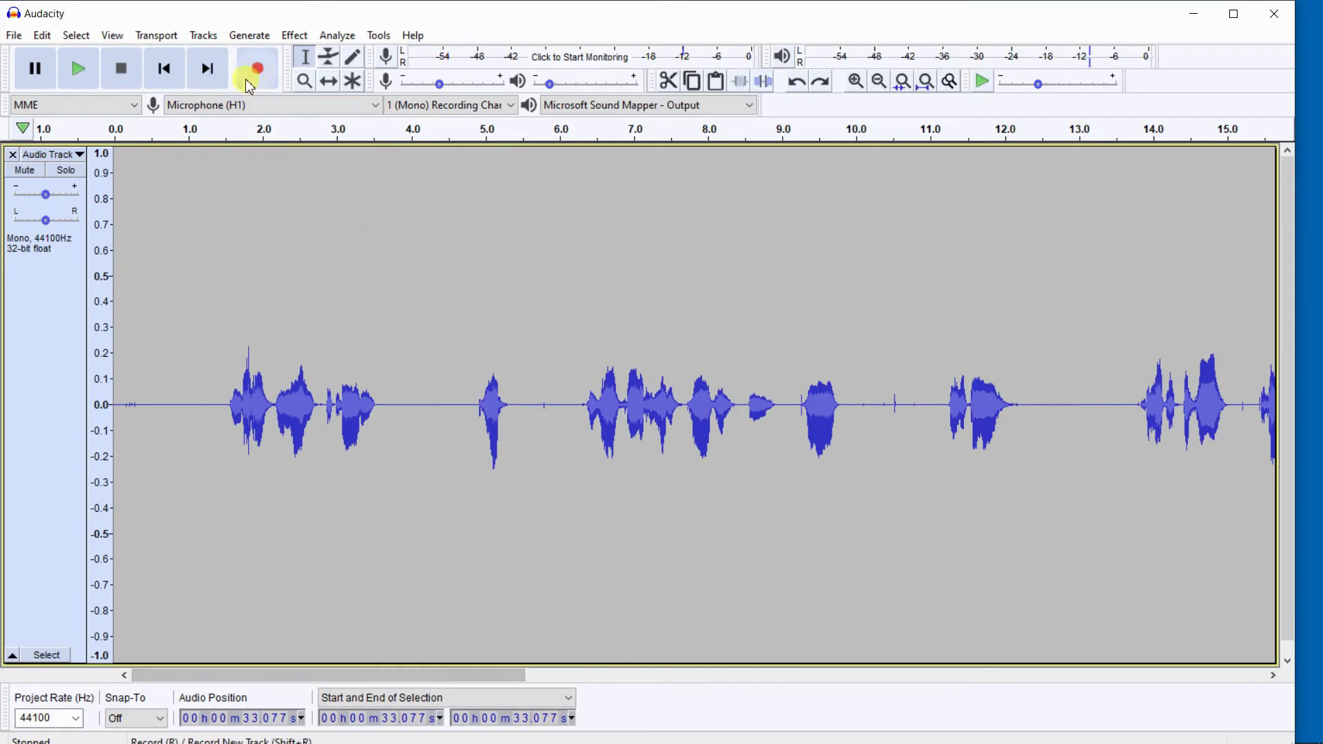
pyautogui.click(164, 68)
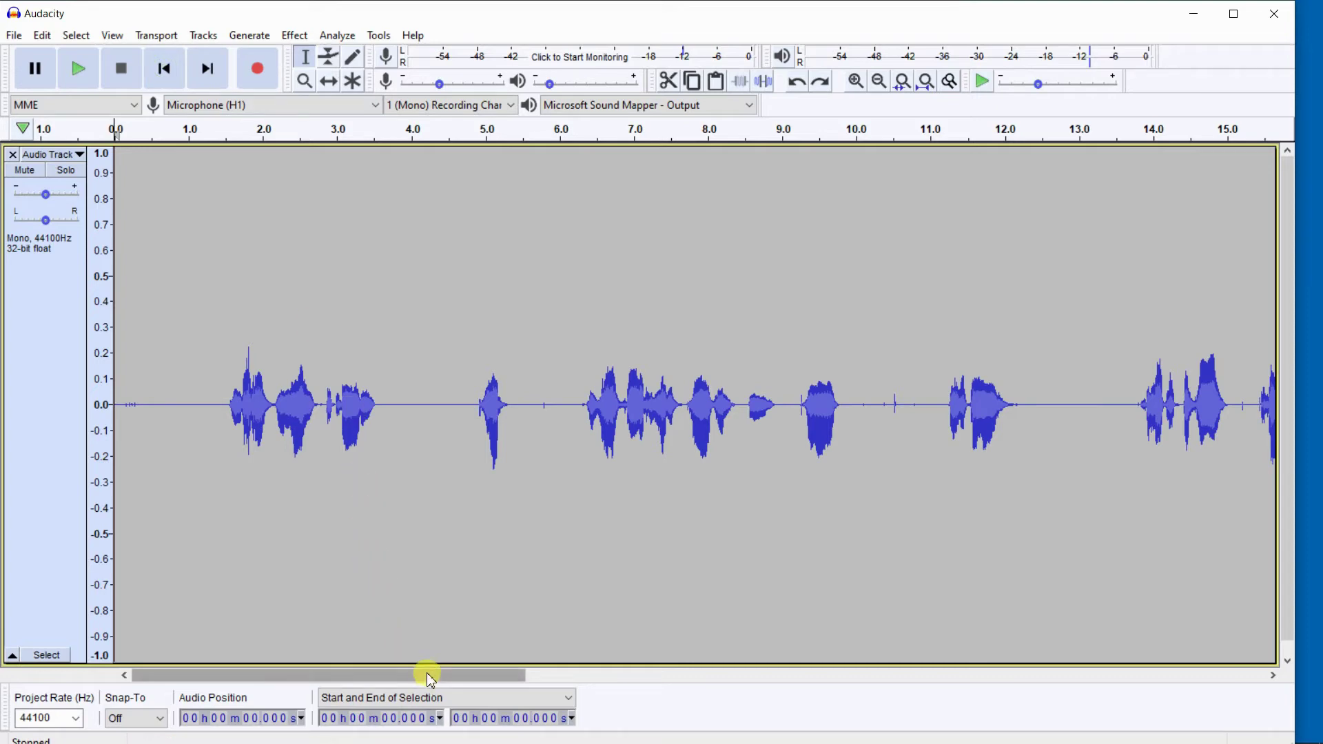
pyautogui.moveTo(428, 676); pyautogui.dragTo(1116, 624)
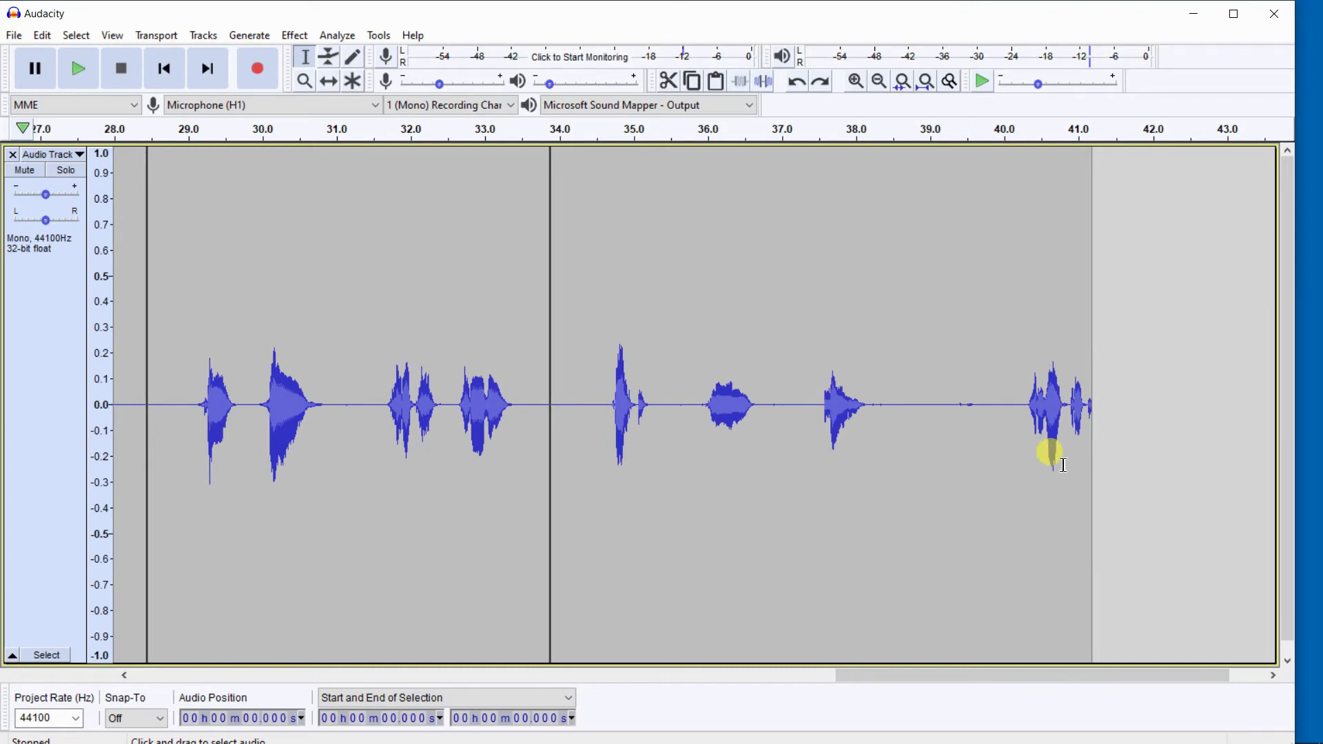
pyautogui.keyDown('shift'); pyautogui.click(1094, 417); pyautogui.keyUp('shift')
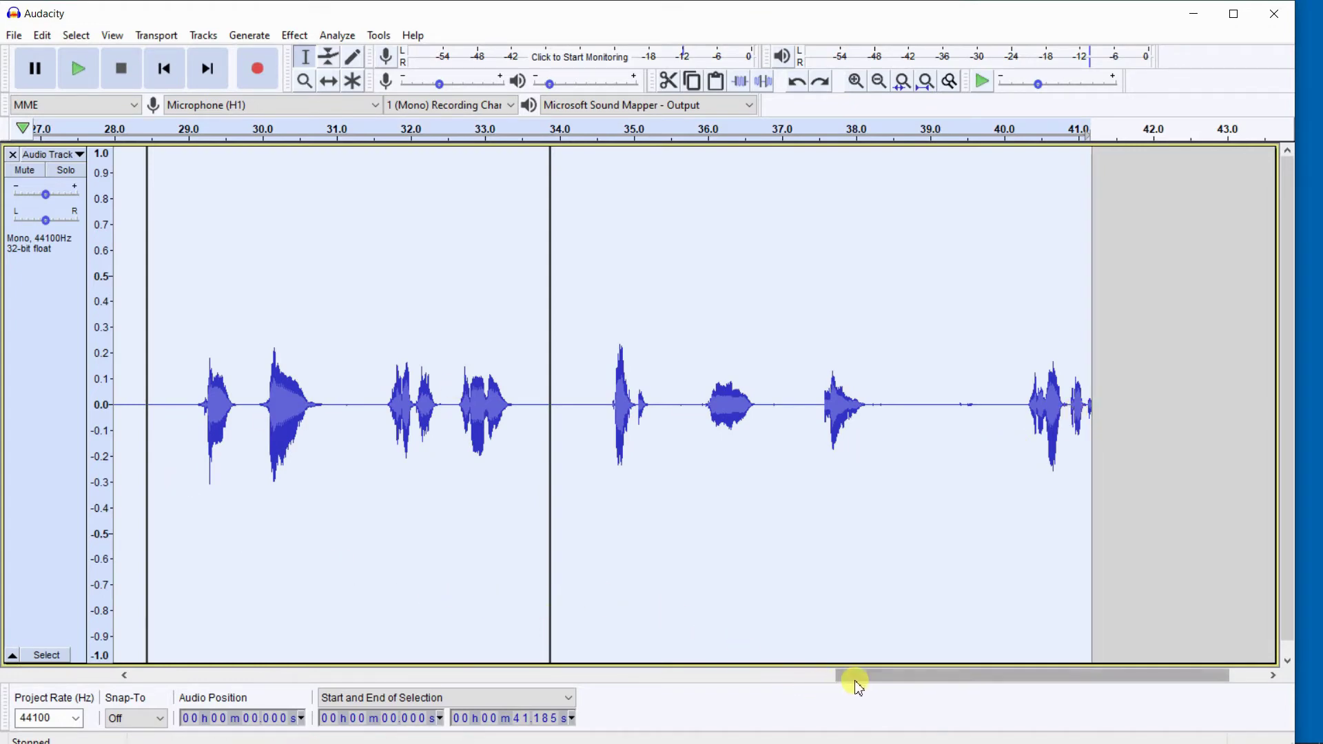
pyautogui.moveTo(853, 679); pyautogui.dragTo(704, 663)
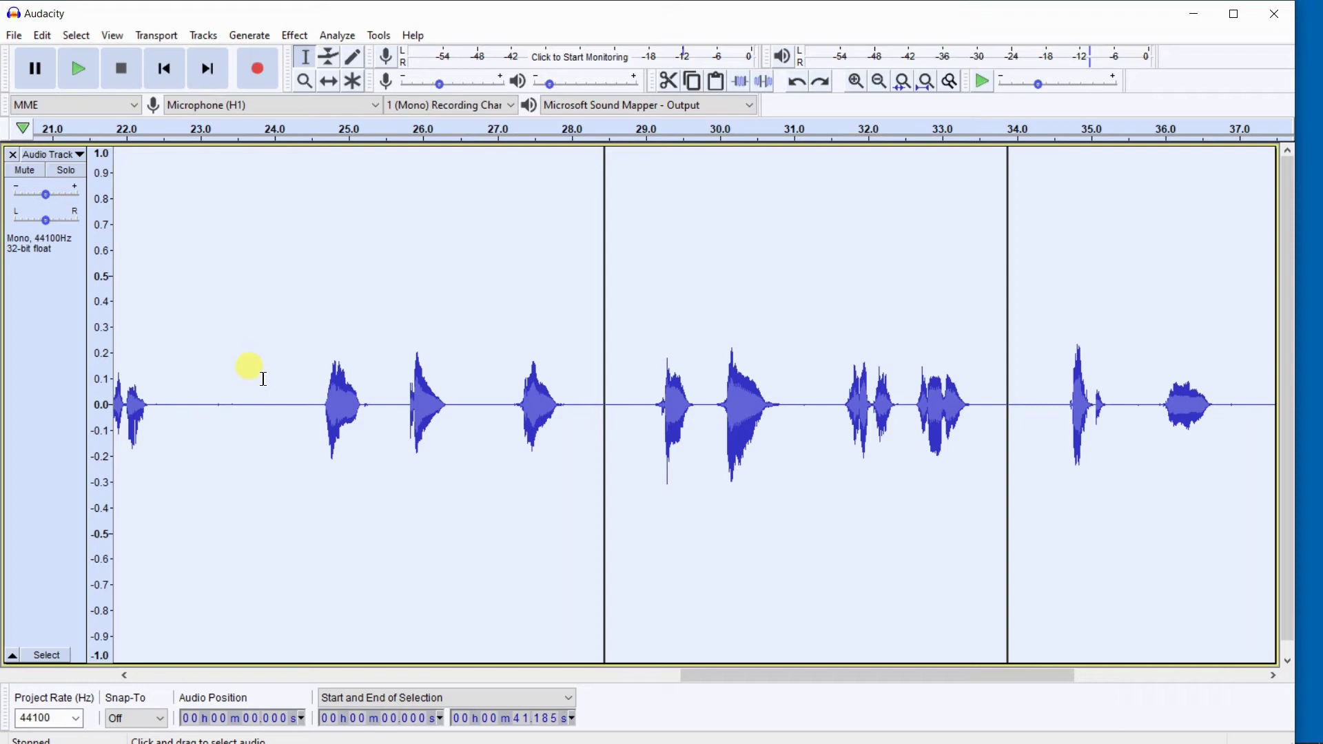
# Step: Join the three clips of the count into one unbroken clip running to about 41.2 seconds
pyautogui.click(42, 36)
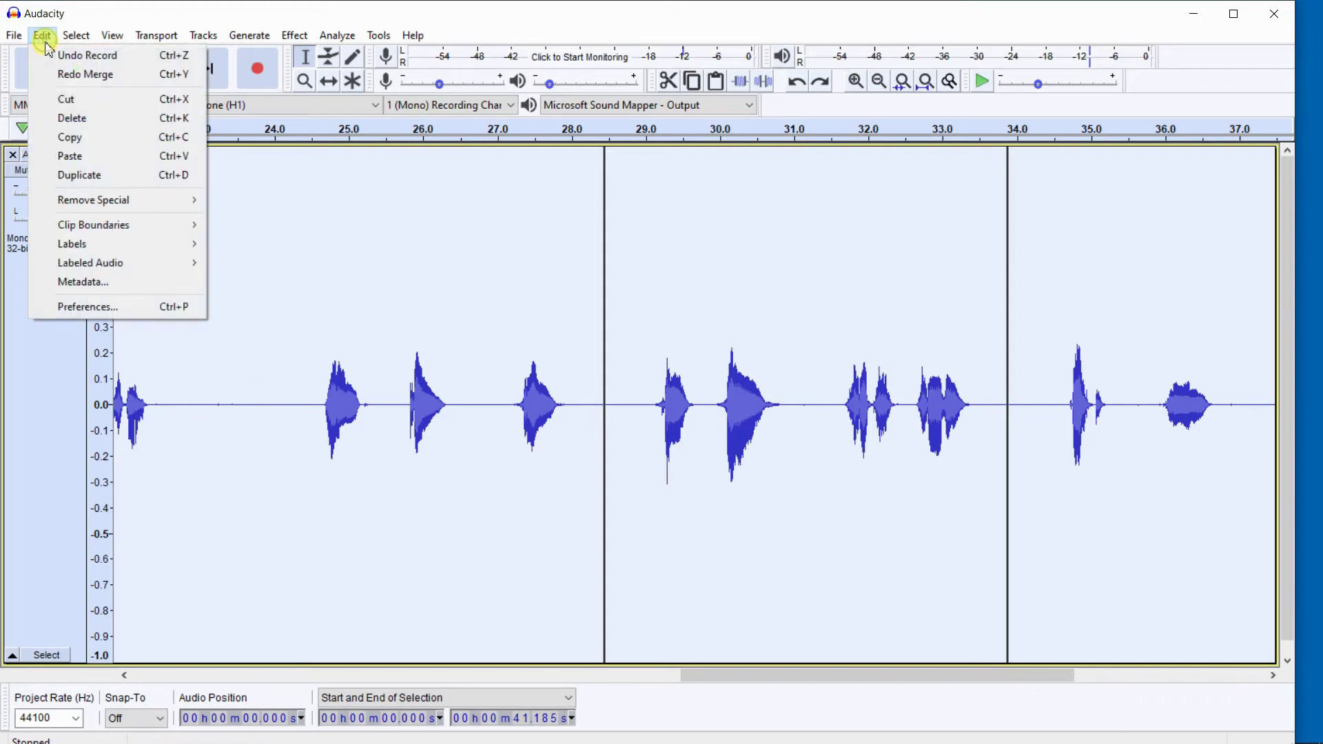
pyautogui.click(84, 224)
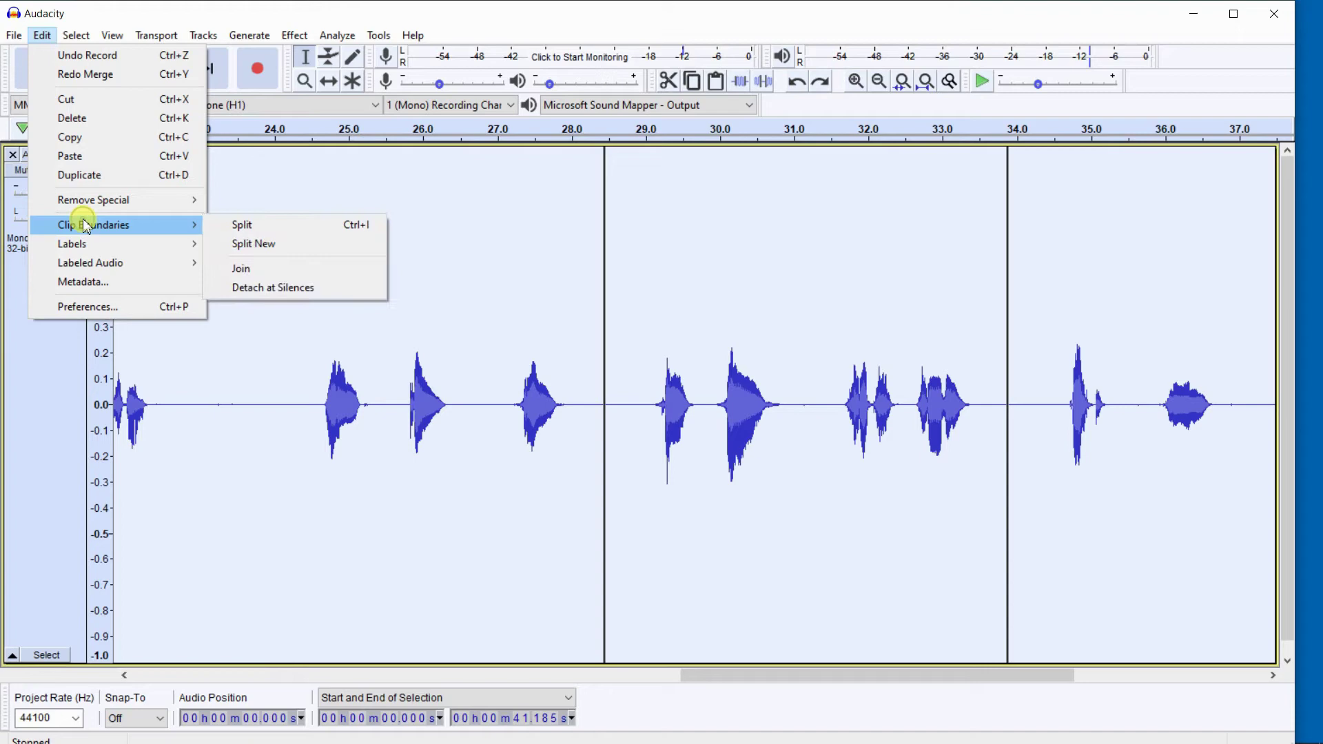
pyautogui.click(250, 270)
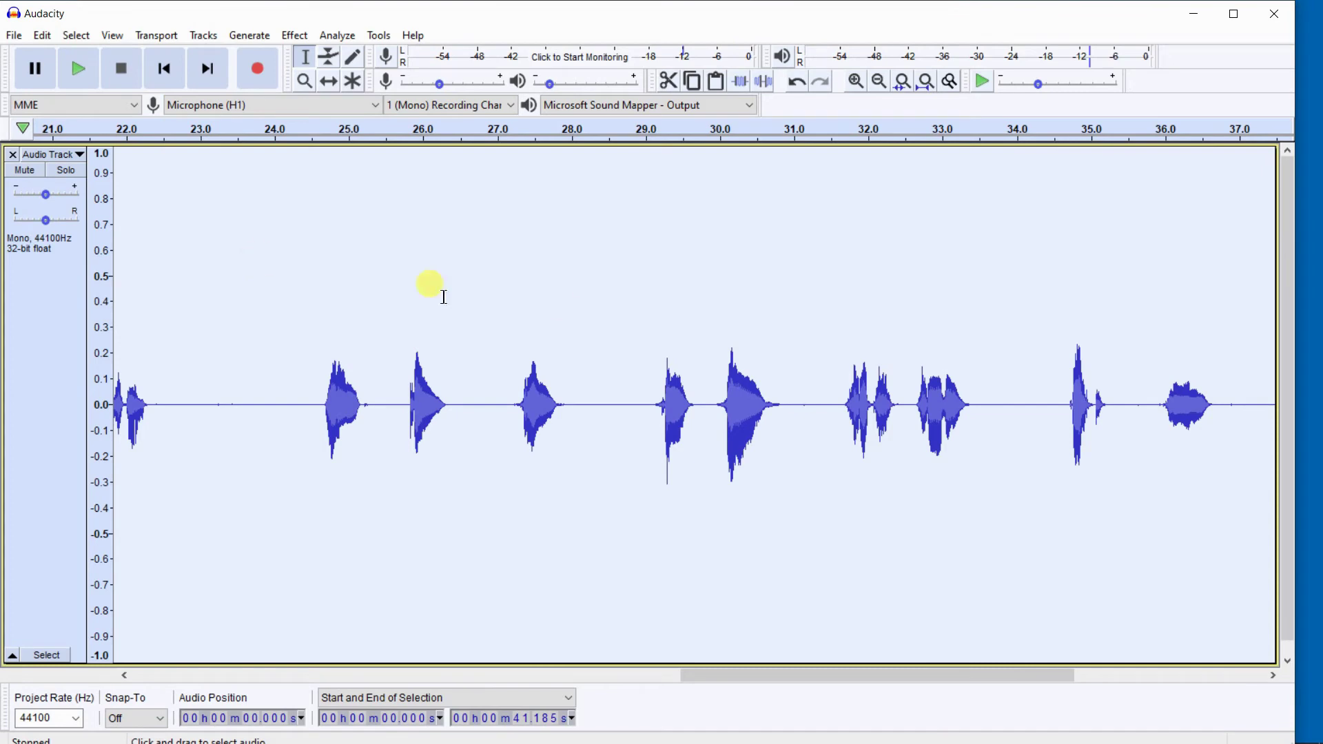
pyautogui.moveTo(785, 673); pyautogui.dragTo(538, 678)
pyautogui.click(606, 375)
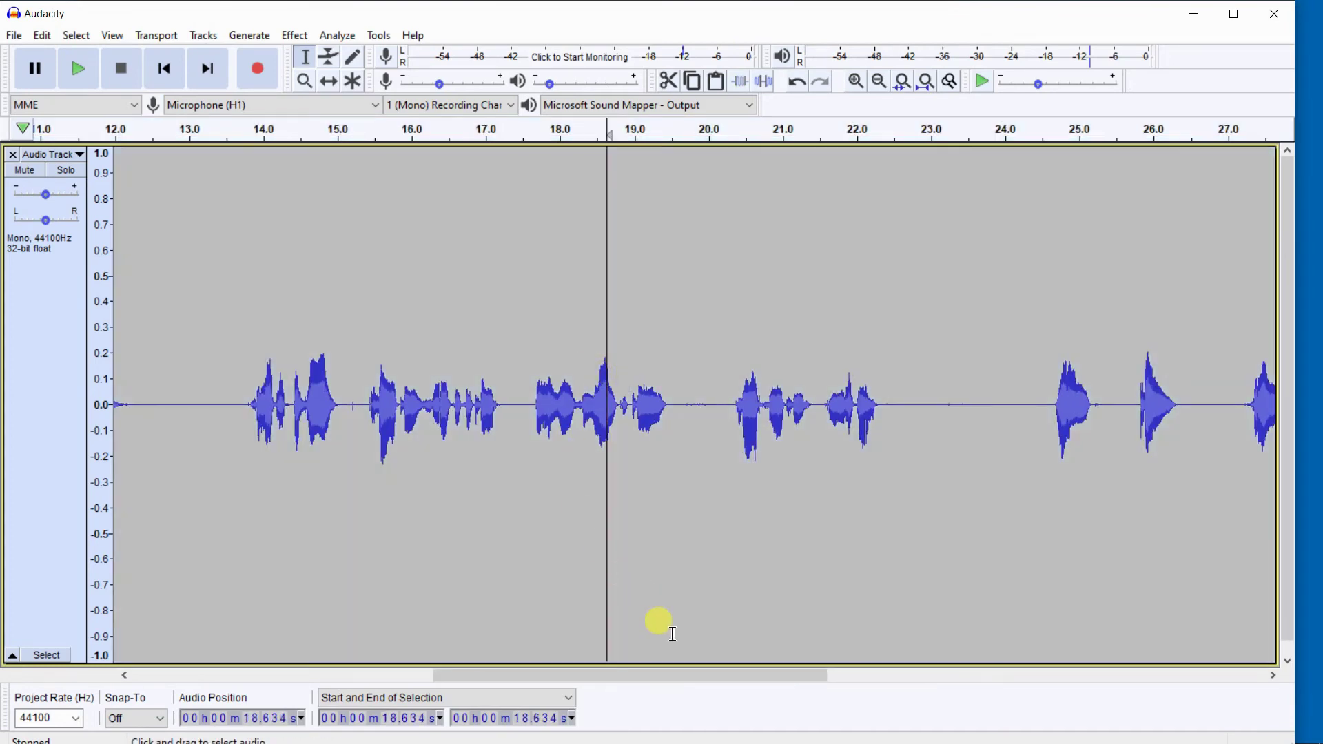
pyautogui.moveTo(682, 674); pyautogui.dragTo(953, 675)
pyautogui.doubleClick(693, 322)
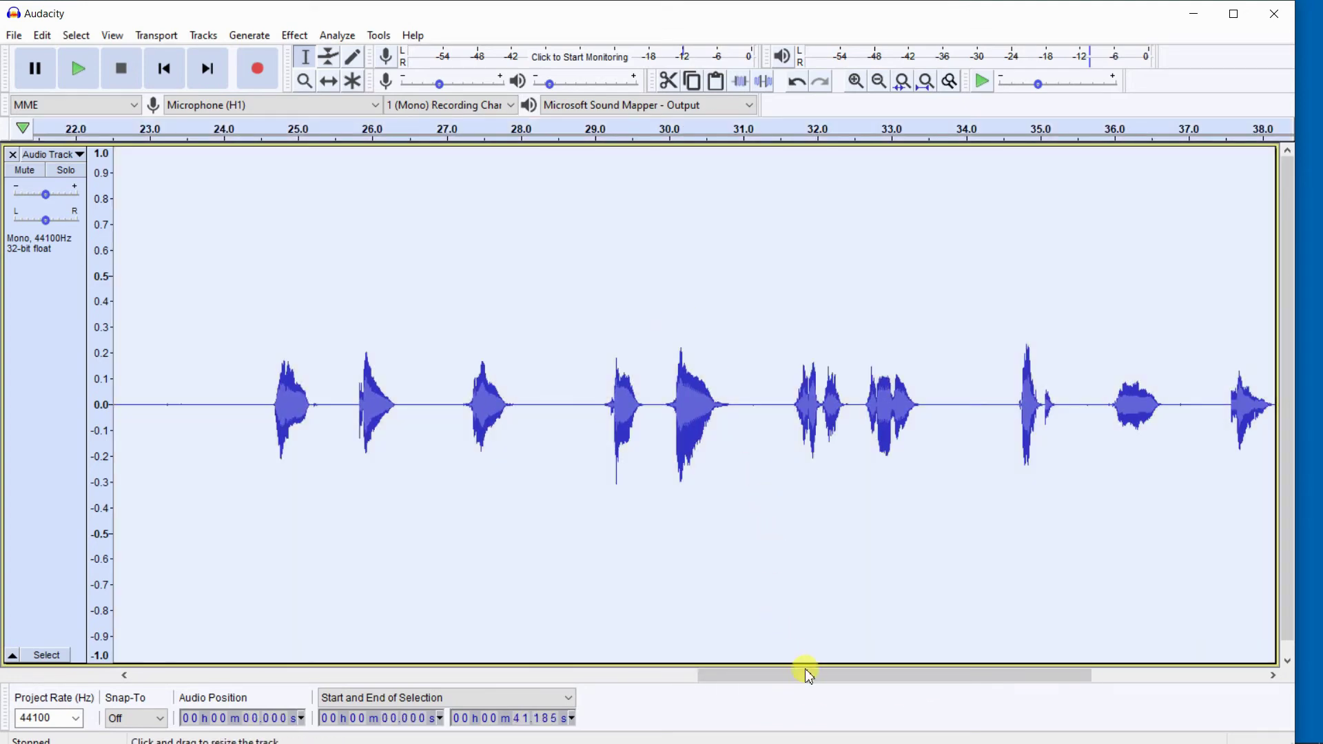
pyautogui.moveTo(810, 675); pyautogui.dragTo(173, 672)
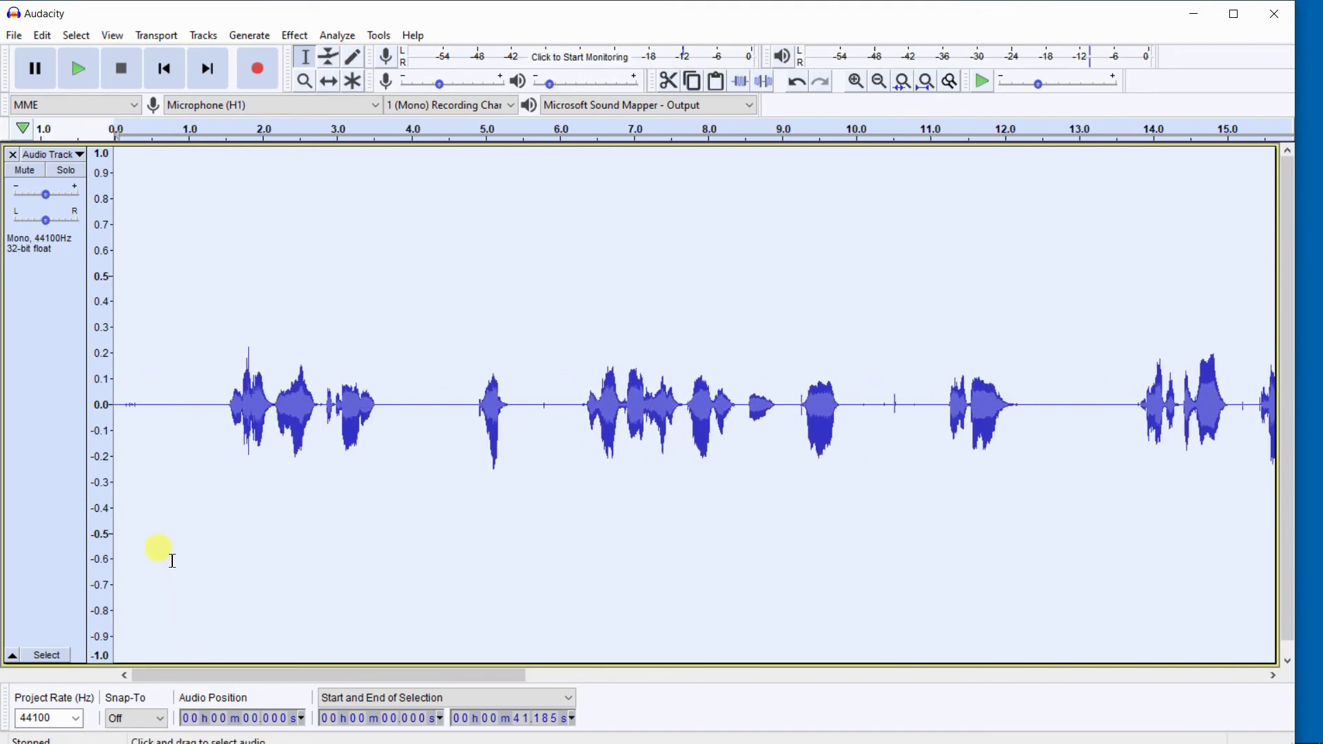